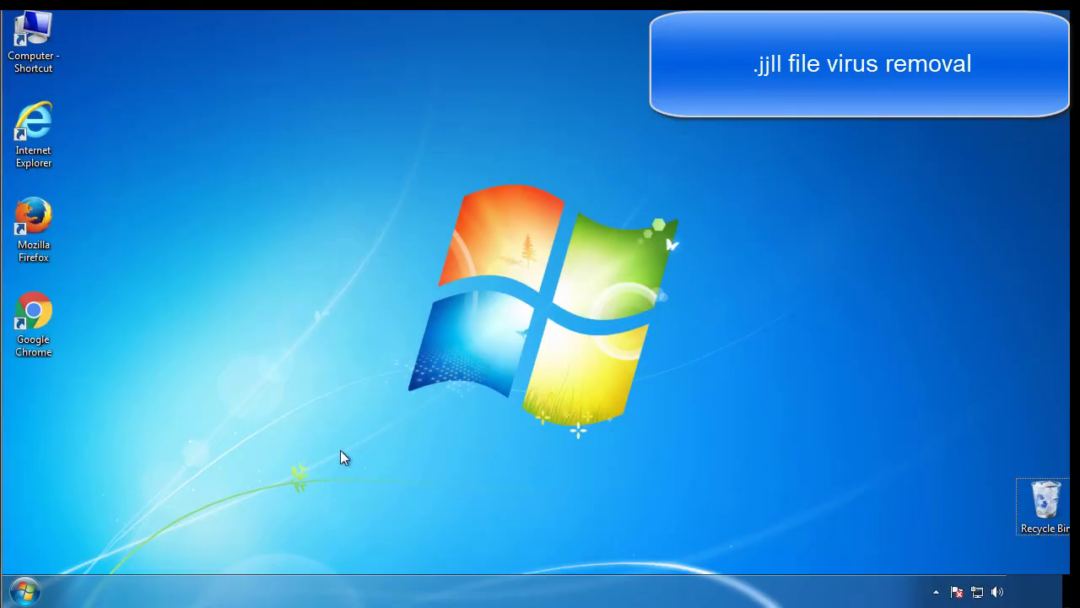
Launch msconfig, enable Minimal Safe boot on the Boot tab, and restart the PC.
left_click(26, 591)
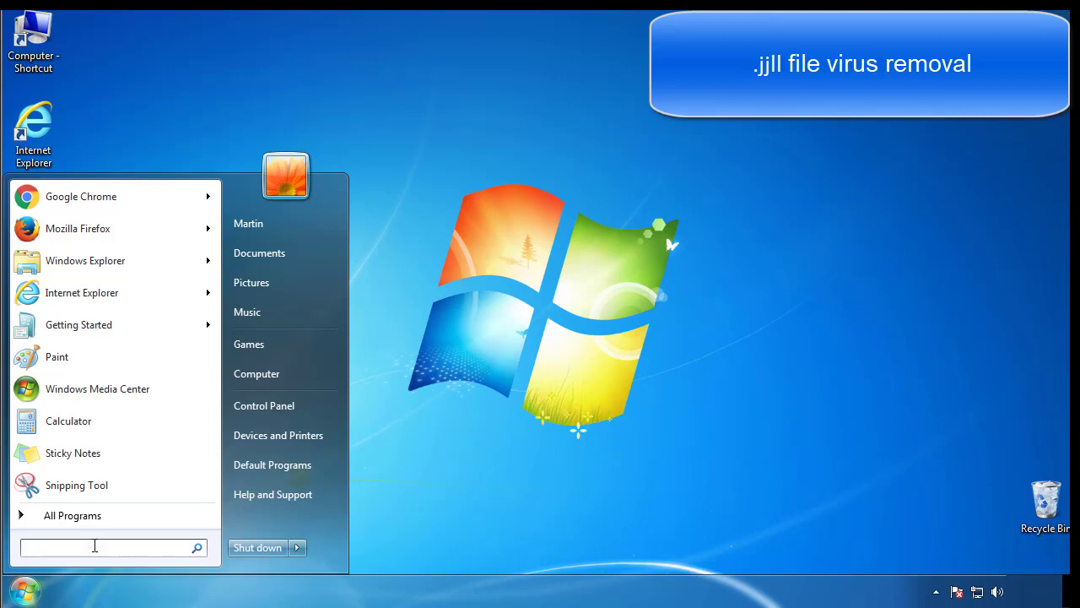
type("mscon")
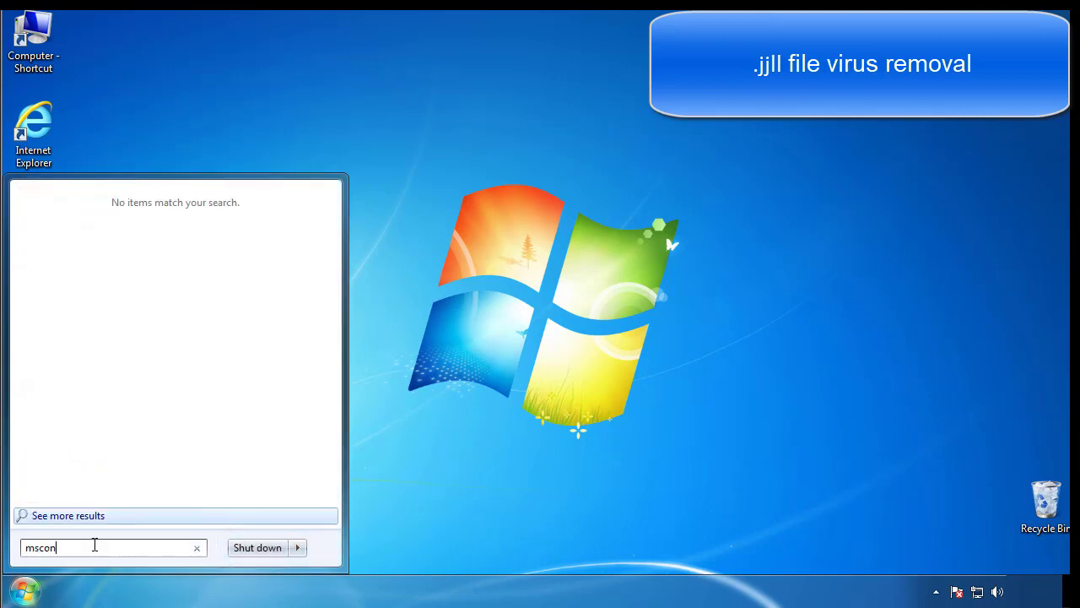
type("fig")
key("Return")
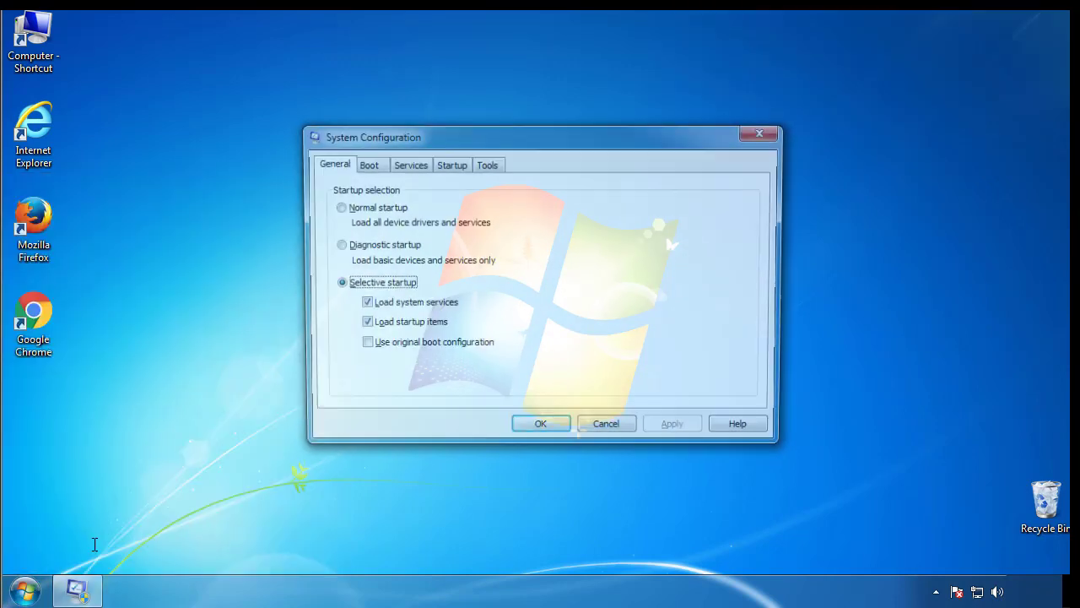
left_click(363, 165)
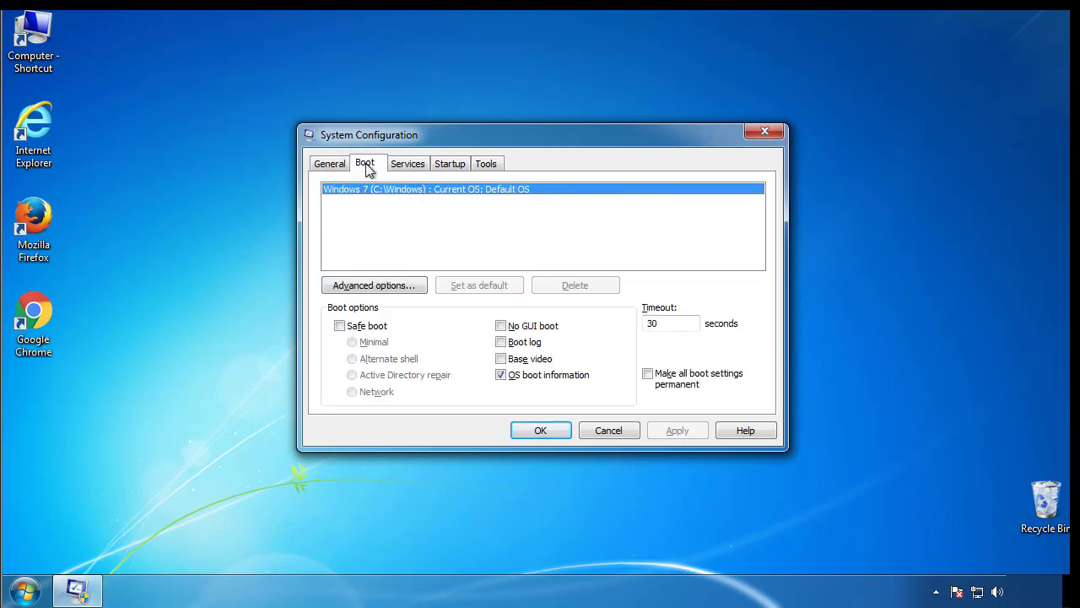
left_click(340, 326)
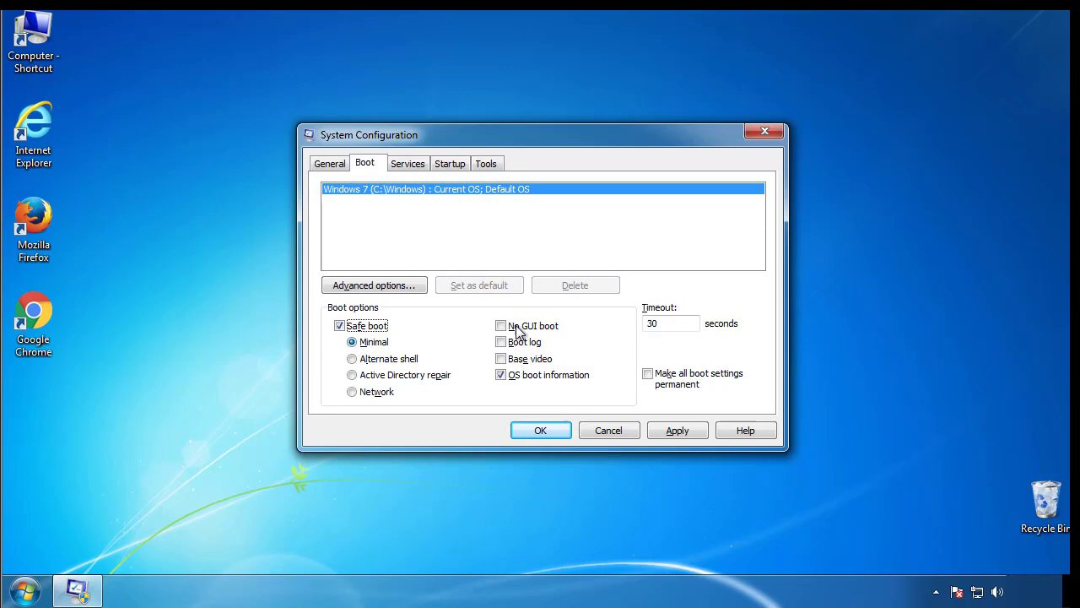
left_click(556, 435)
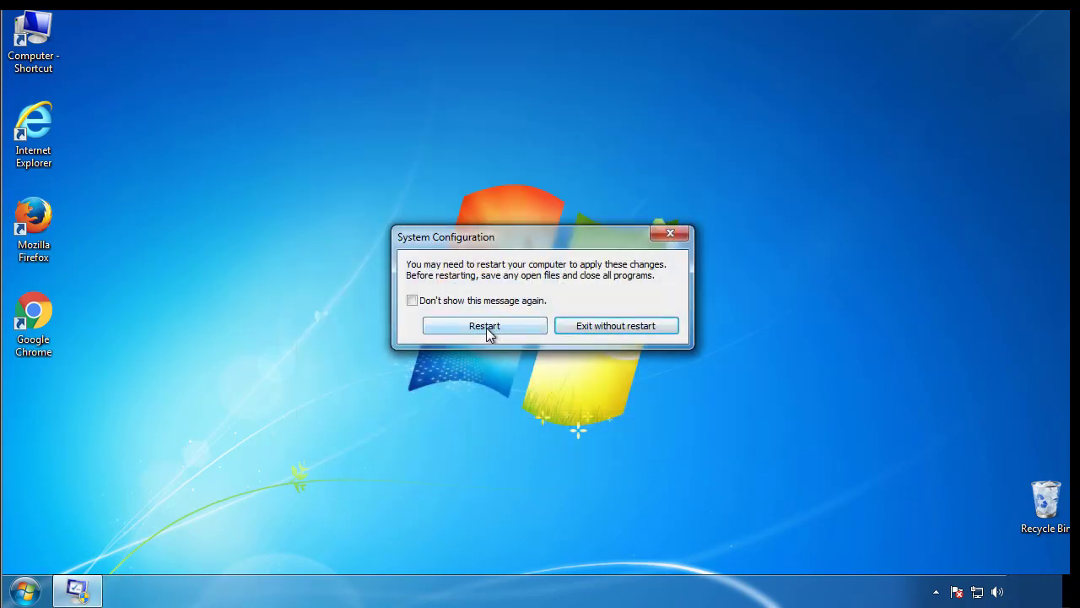
left_click(486, 327)
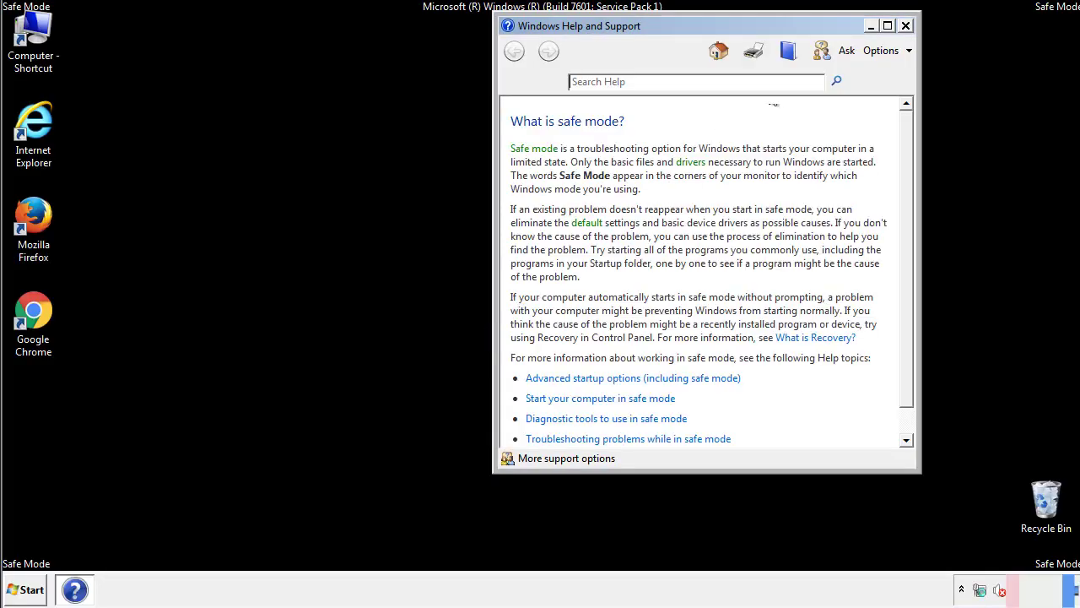
Close Safe Mode help and set Folder Options to show hidden files, folders and drives.
left_click(906, 26)
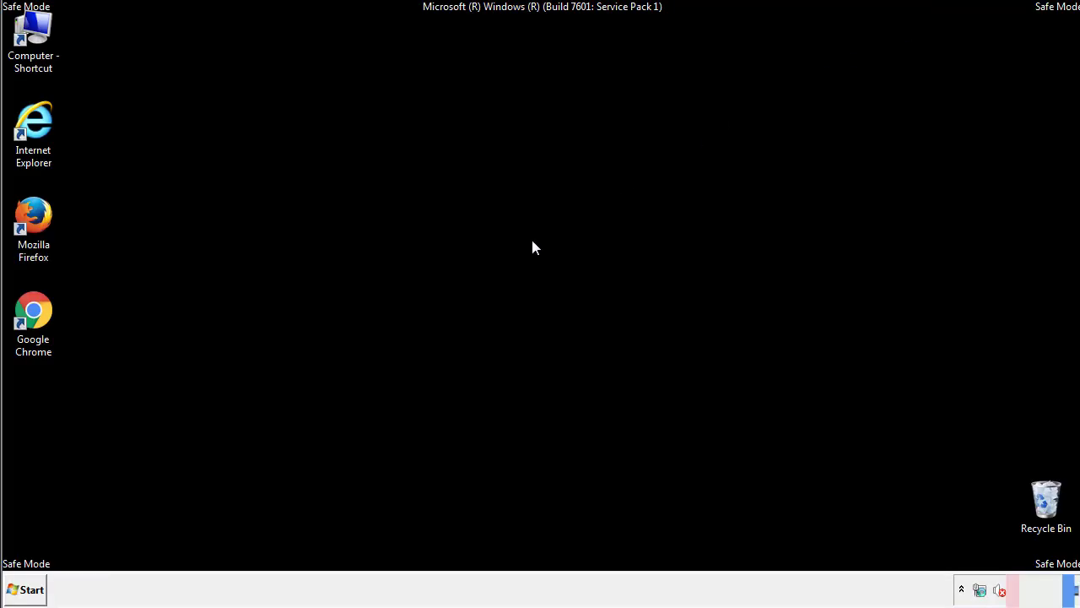
left_click(34, 587)
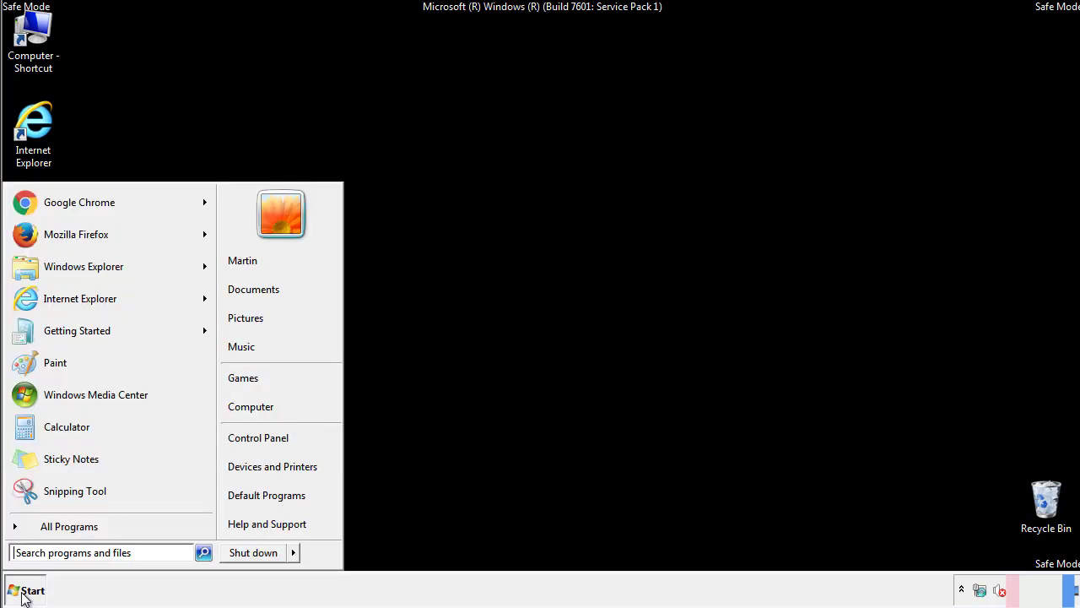
left_click(268, 435)
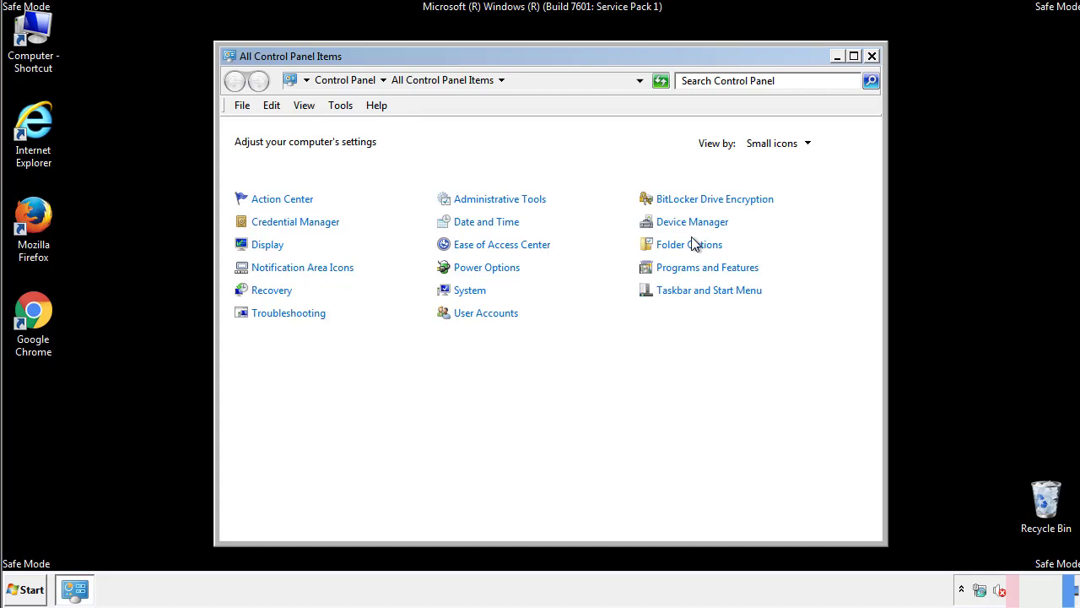
left_click(692, 246)
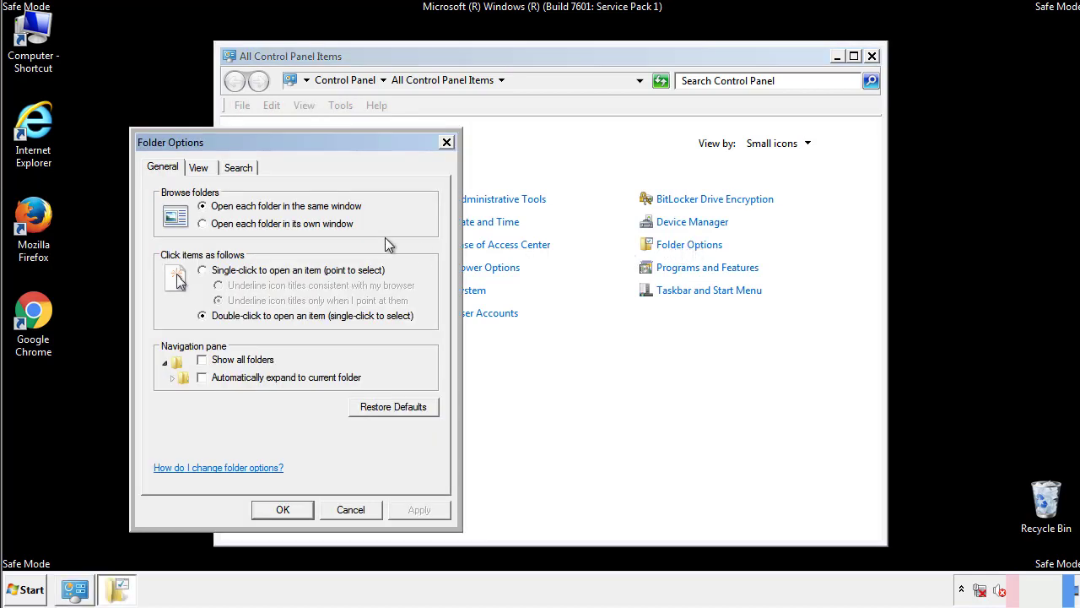
left_click(200, 170)
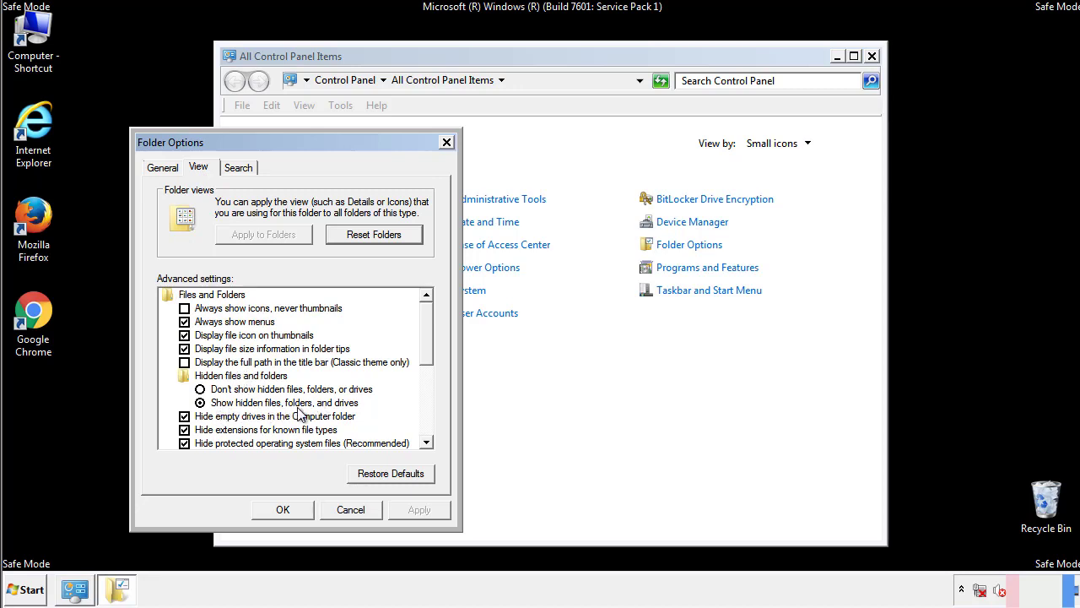
left_click(291, 508)
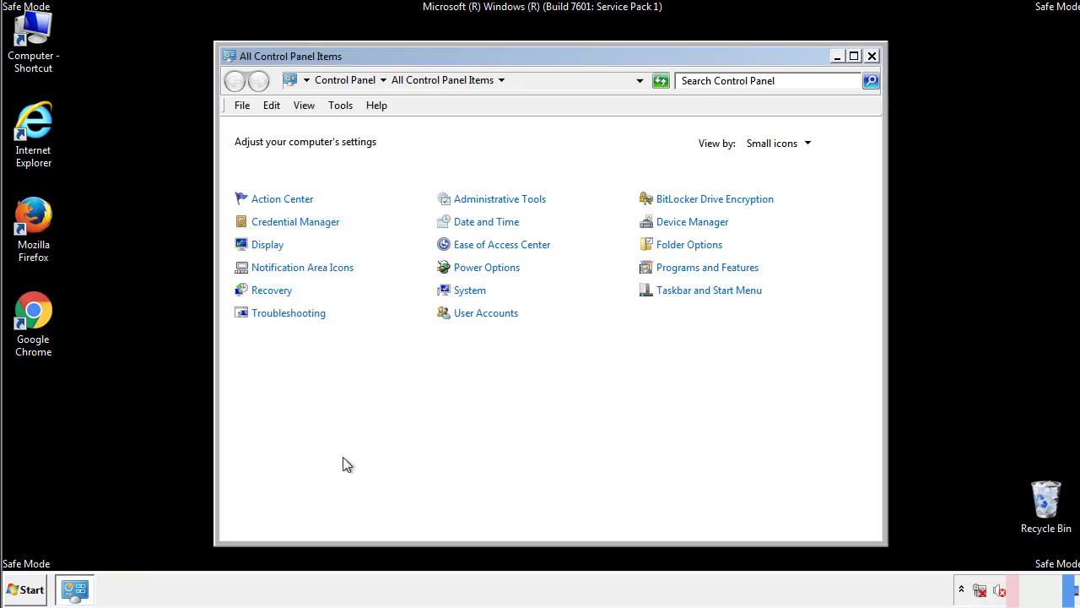
left_click(872, 56)
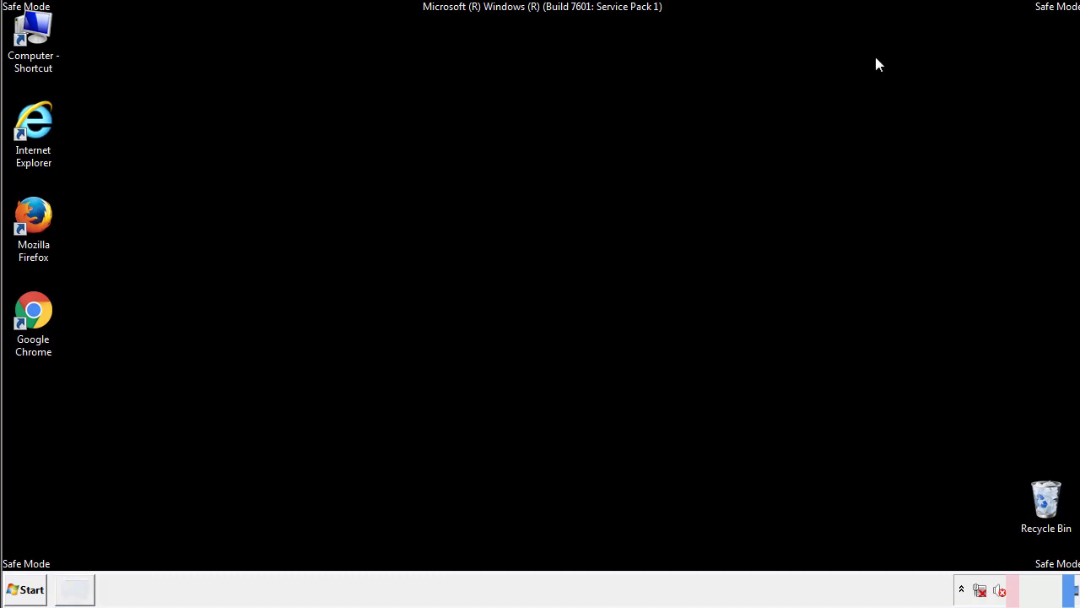
Browse from Computer into Local Disk (C:)\Windows and scroll down to System32.
double_click(44, 30)
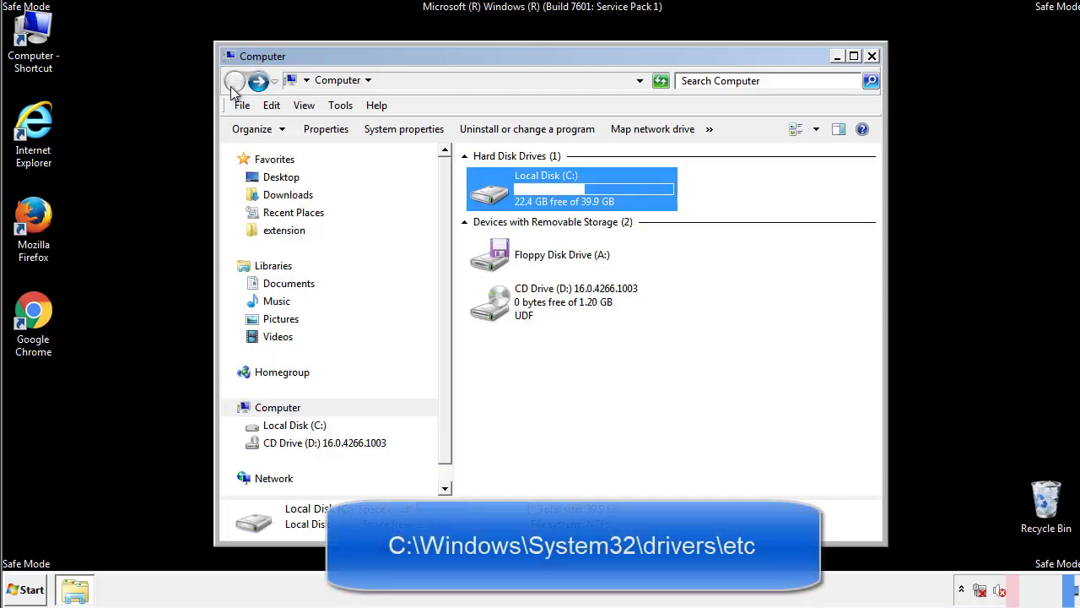
double_click(493, 194)
left_click(493, 311)
double_click(493, 311)
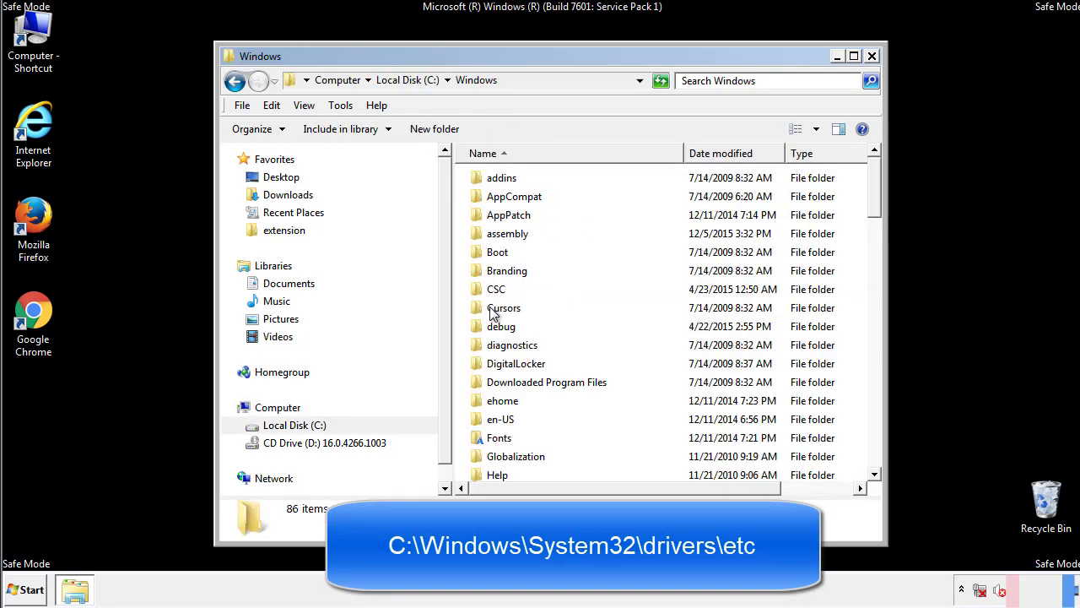
scroll(496, 380, "down", 2)
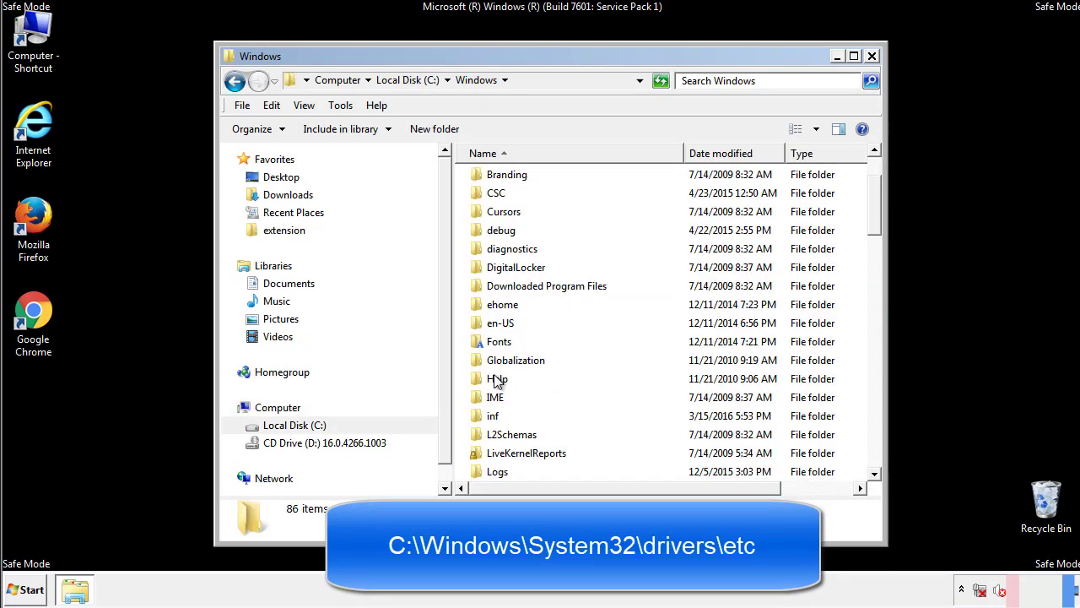
scroll(496, 382, "down", 2)
scroll(496, 382, "down", 2)
scroll(497, 381, "down", 3)
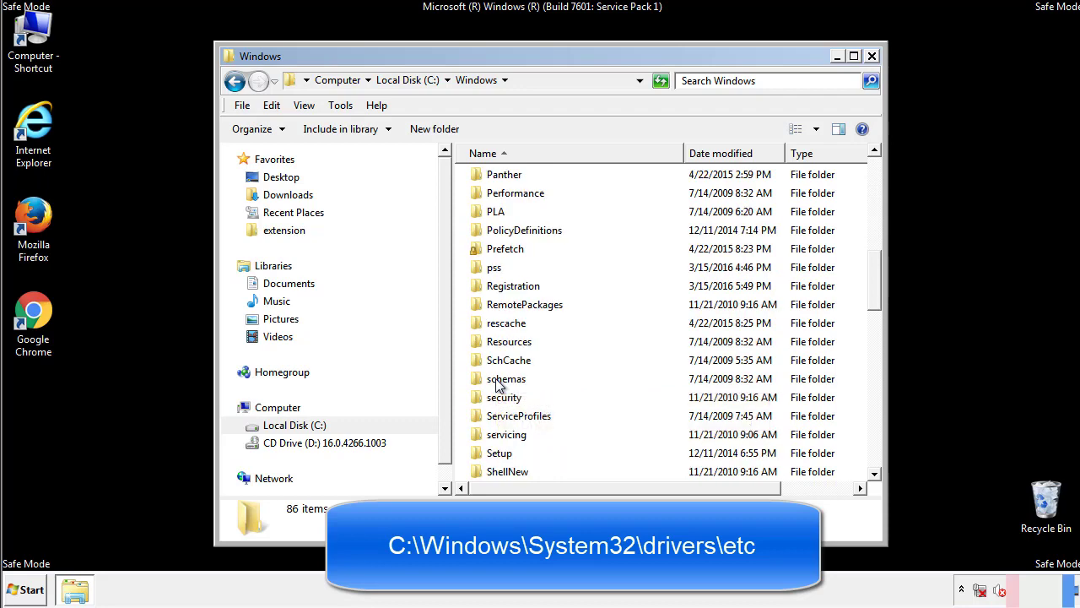
scroll(496, 382, "down", 2)
Open System32\drivers\etc and the hosts file, bringing up the Open with dialog.
double_click(512, 434)
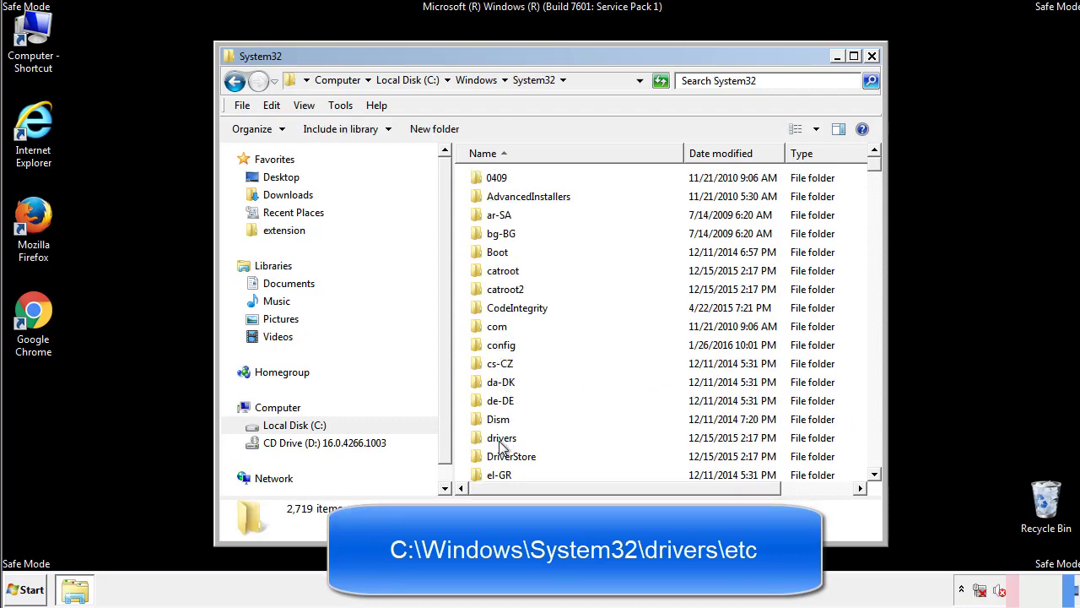
double_click(503, 440)
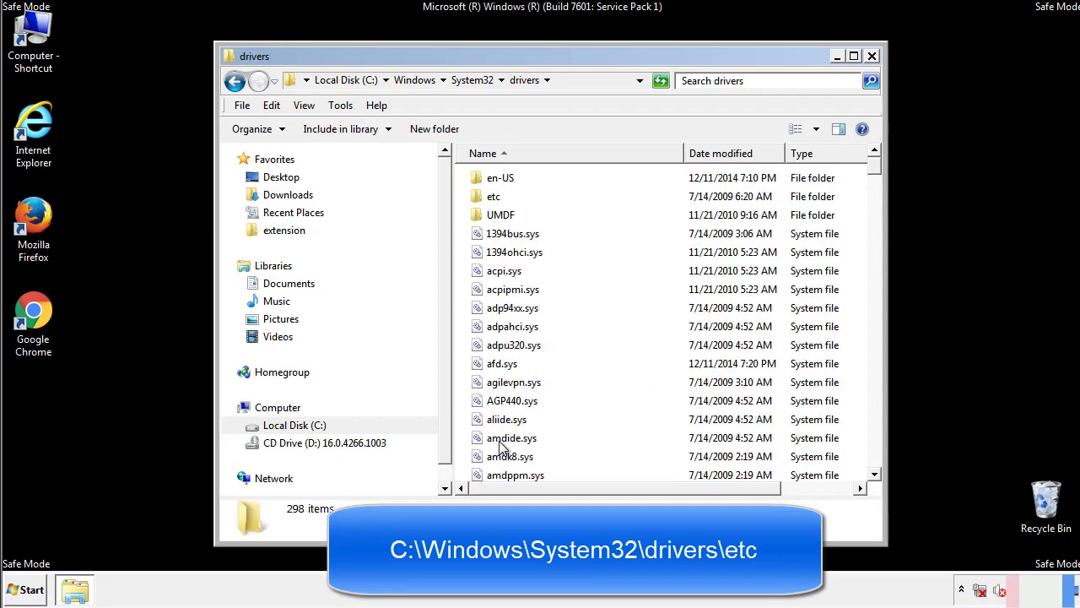
double_click(483, 202)
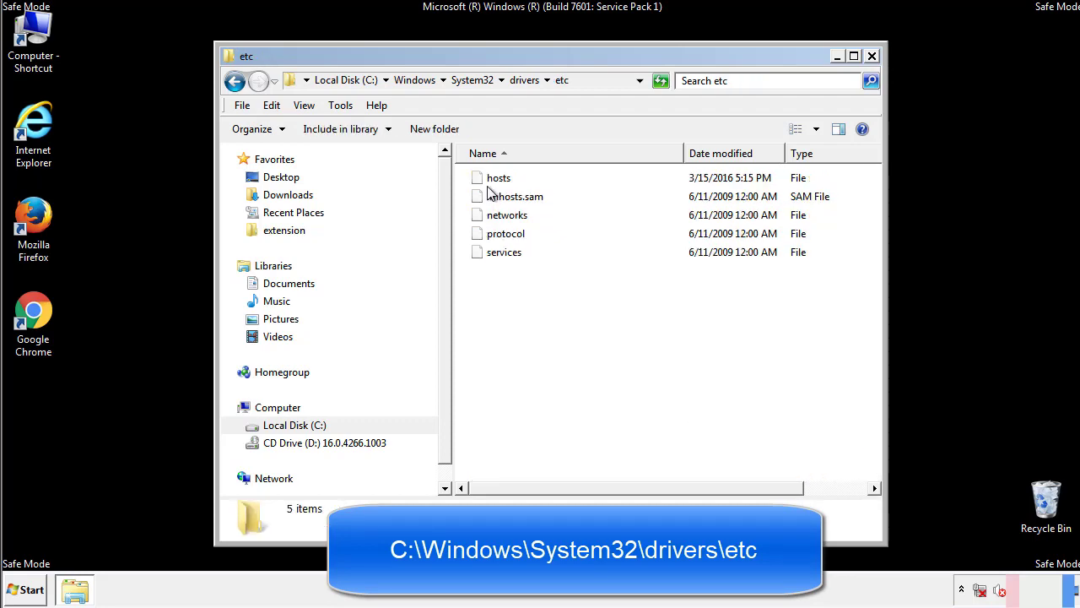
double_click(491, 181)
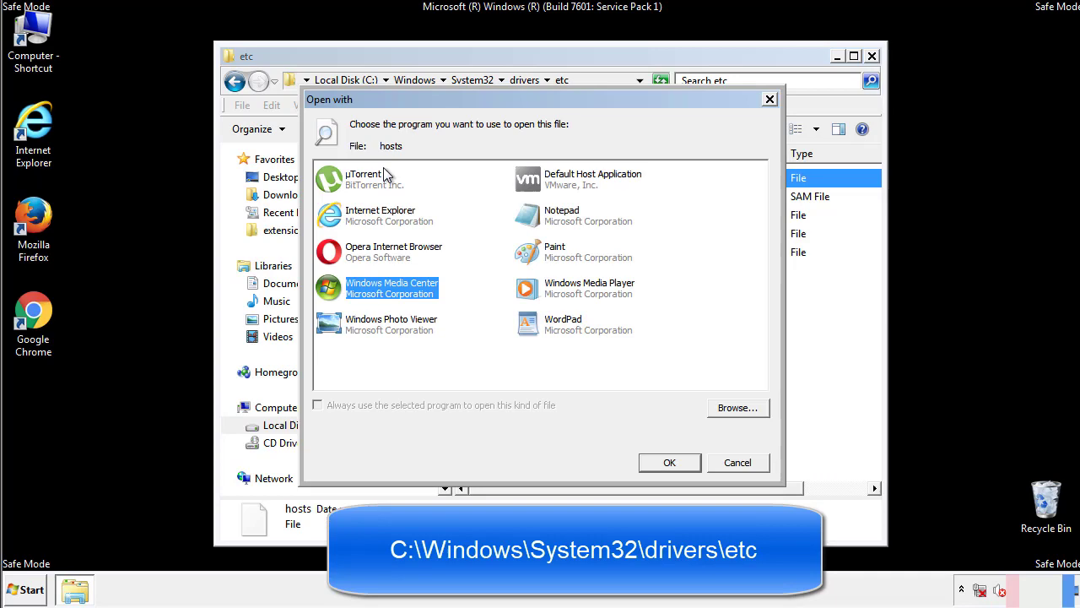
Open hosts in Notepad and delete the four bogus host entries.
left_click(546, 221)
left_click(666, 461)
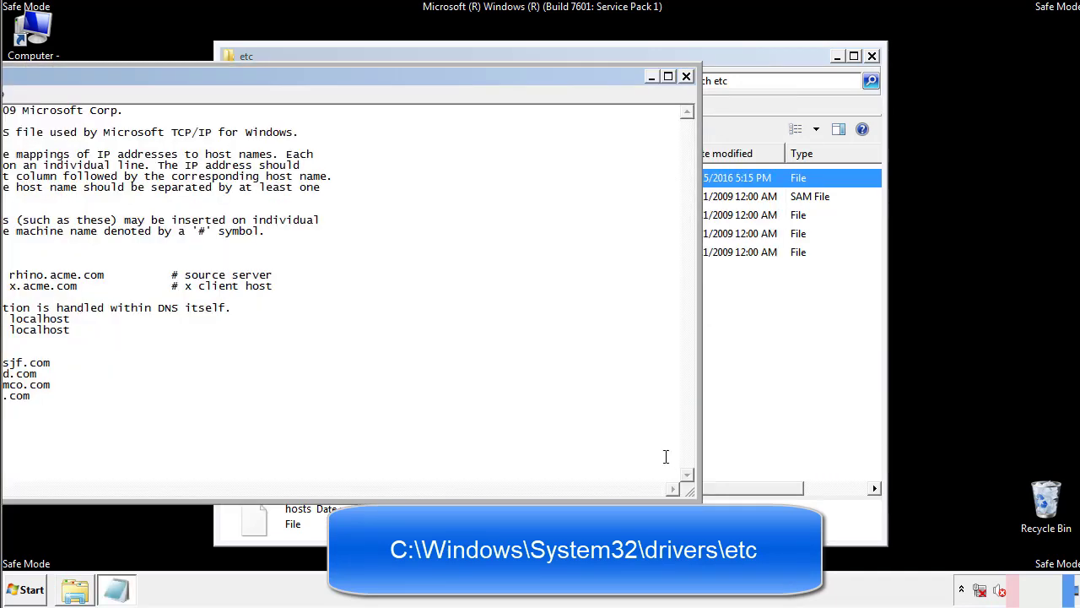
left_click_drag(441, 75, 687, 92)
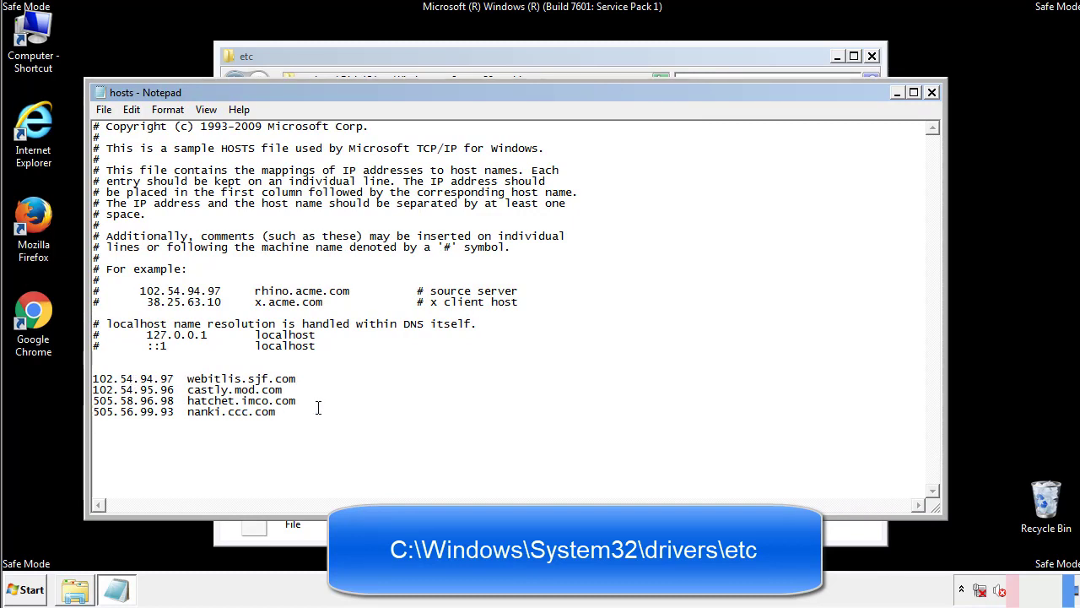
left_click_drag(302, 414, 93, 379)
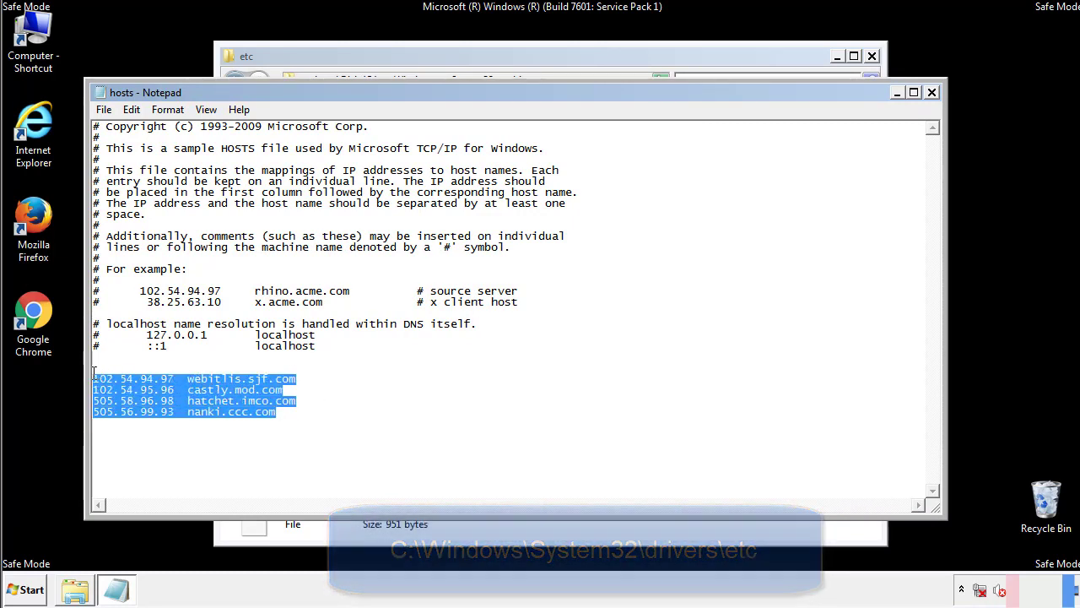
key("Delete")
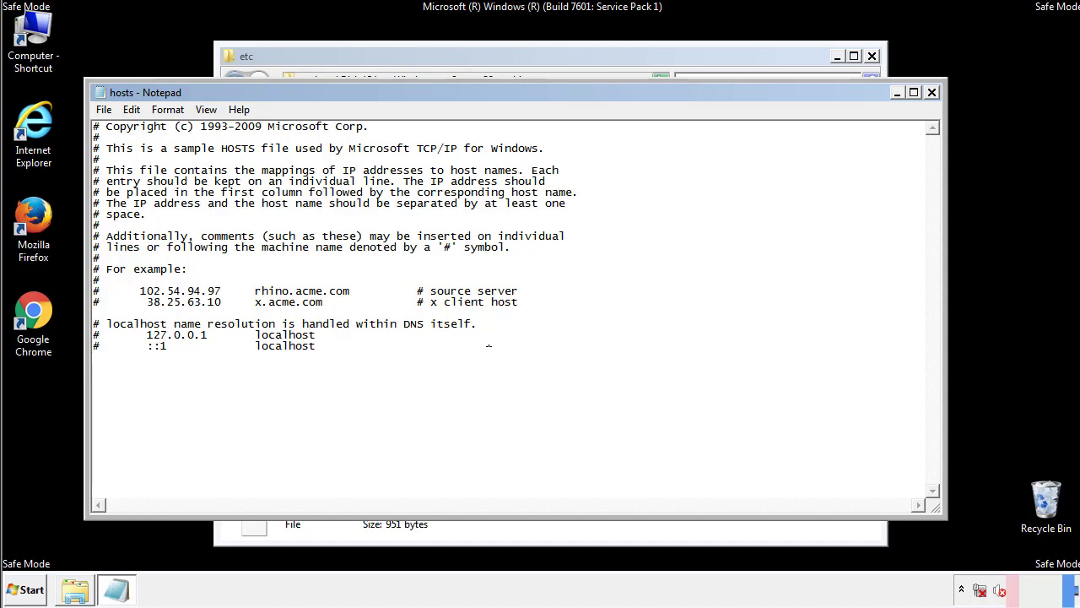
Save the edited hosts file and close Notepad and the etc folder.
left_click(933, 93)
left_click(477, 309)
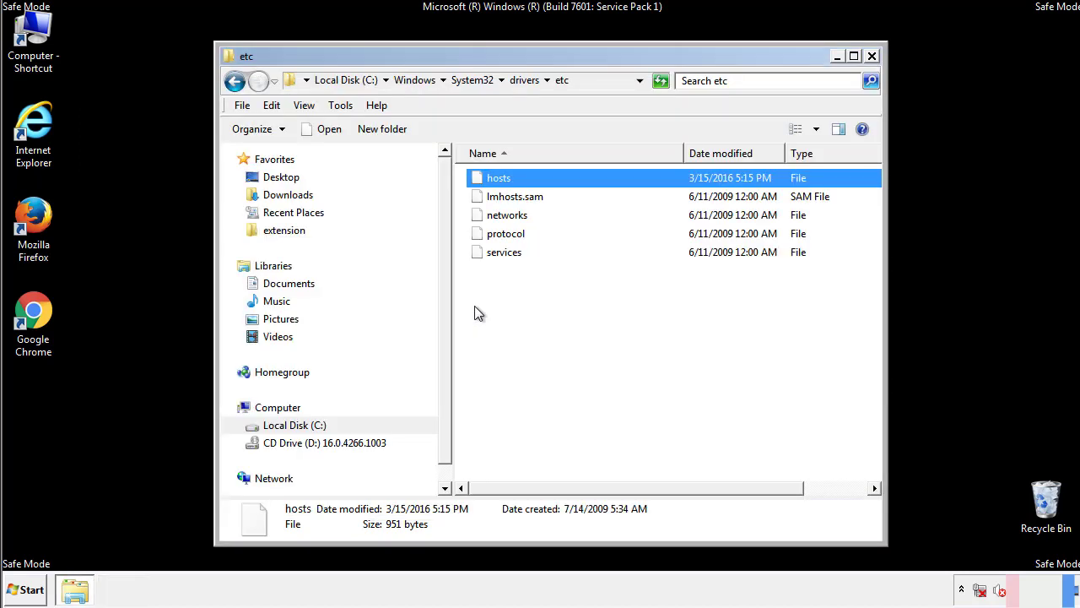
left_click(474, 307)
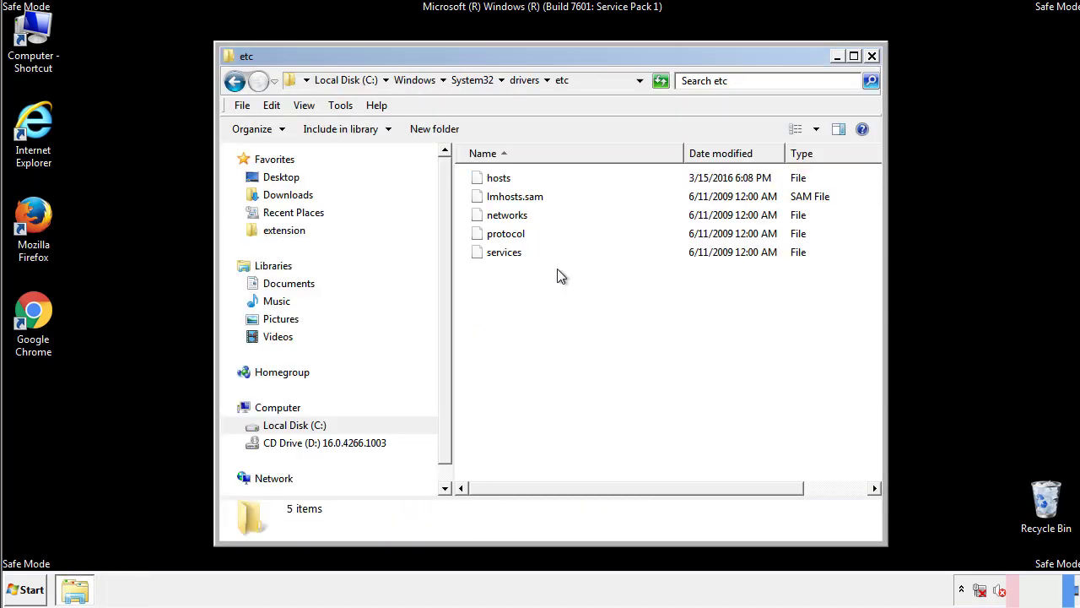
left_click(872, 58)
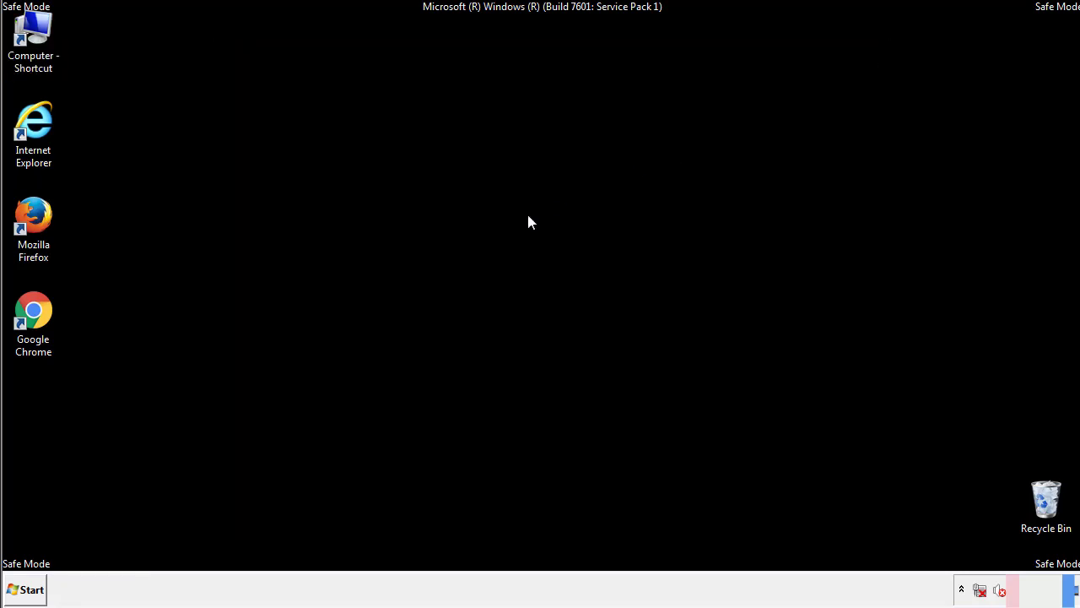
Open the Startup folder from All Programs in Windows Explorer.
left_click(26, 590)
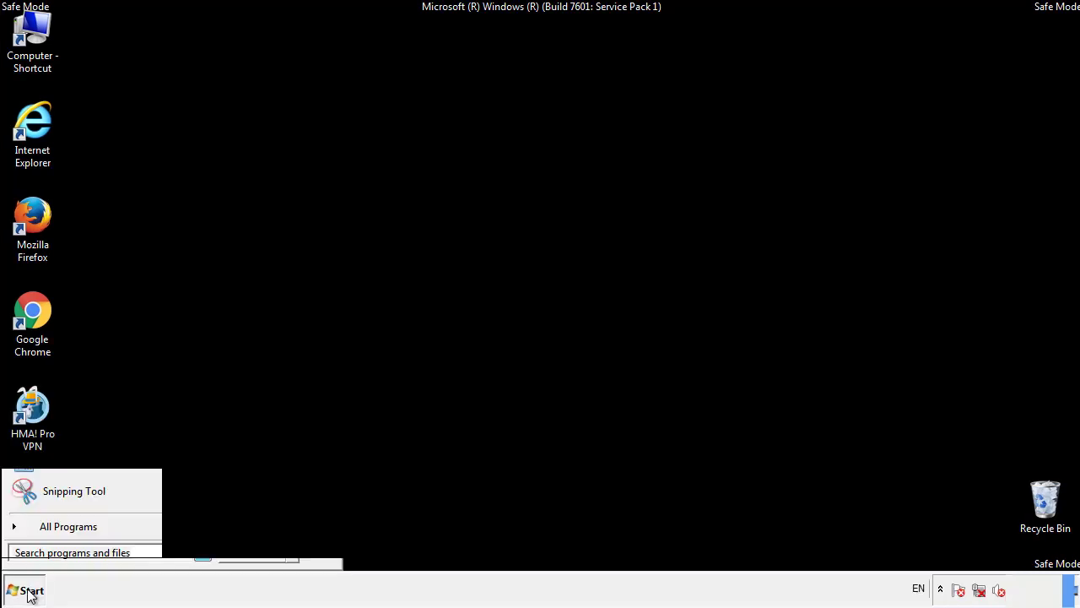
left_click(48, 532)
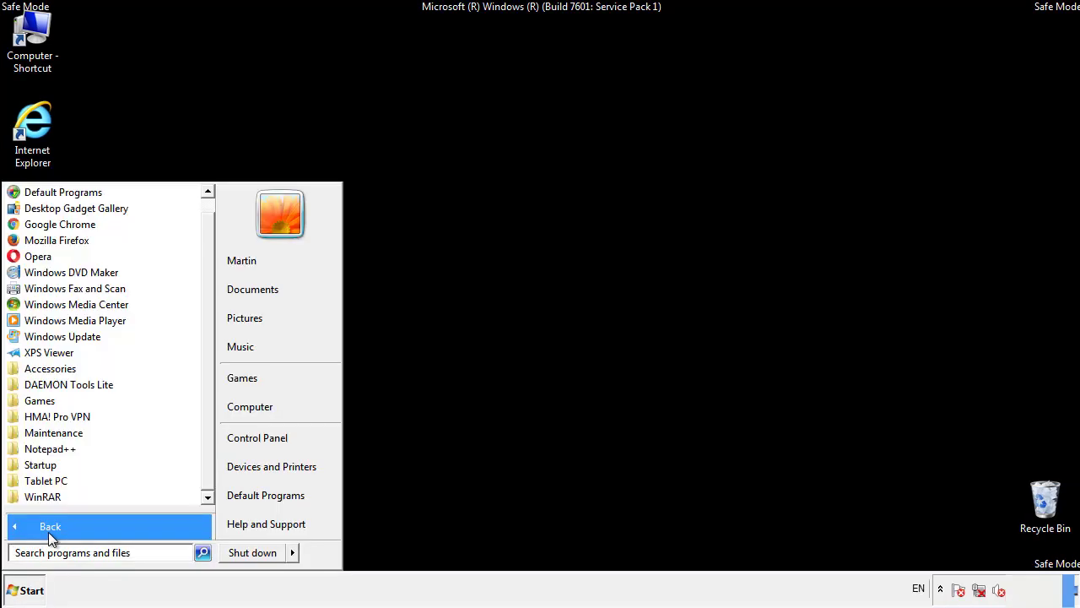
right_click(44, 464)
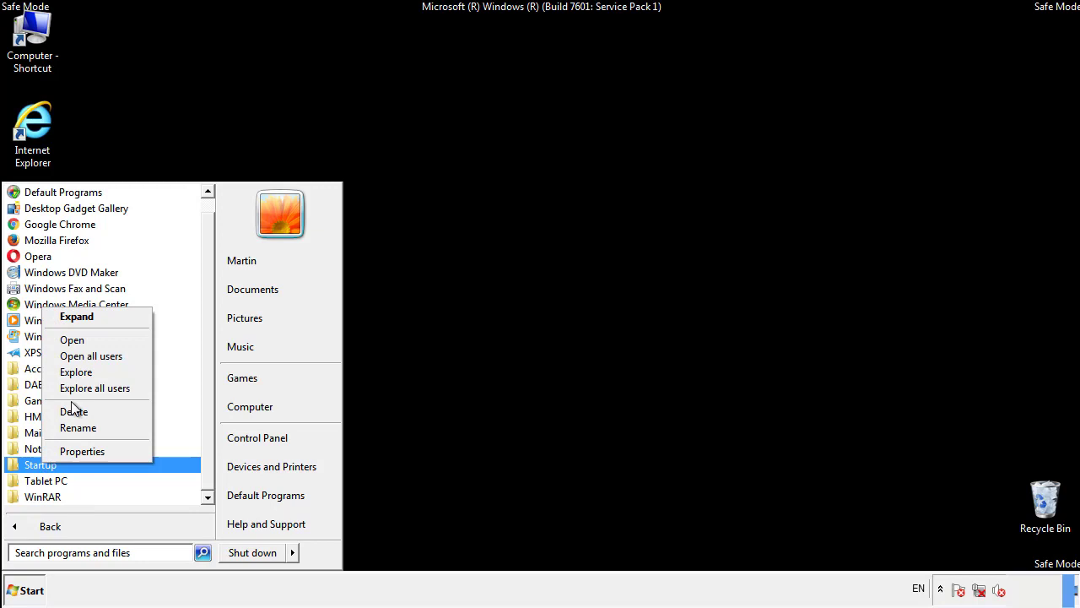
left_click(81, 338)
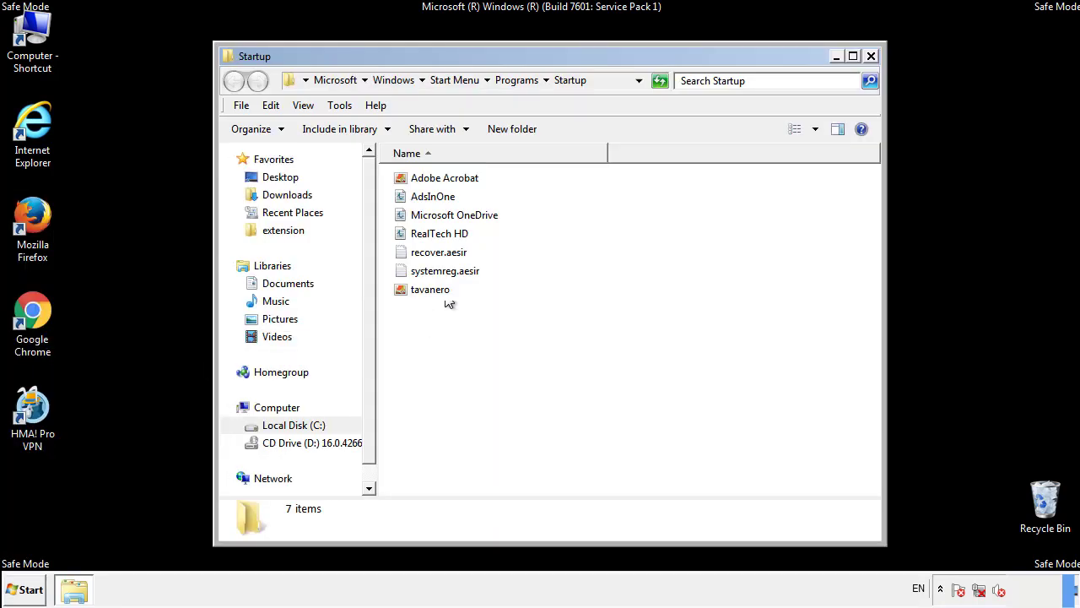
Delete AdsInOne, recover.aesir, systemreg.aesir and tavanero from Startup, then close the folder.
left_click(441, 200)
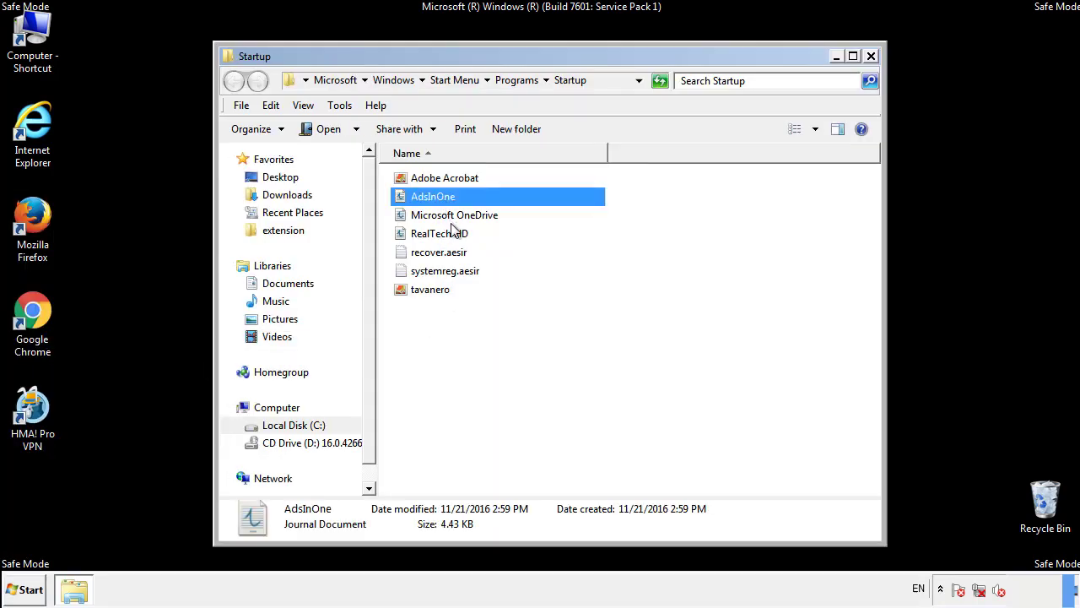
left_click(439, 253, "ctrl")
left_click(448, 271, "ctrl")
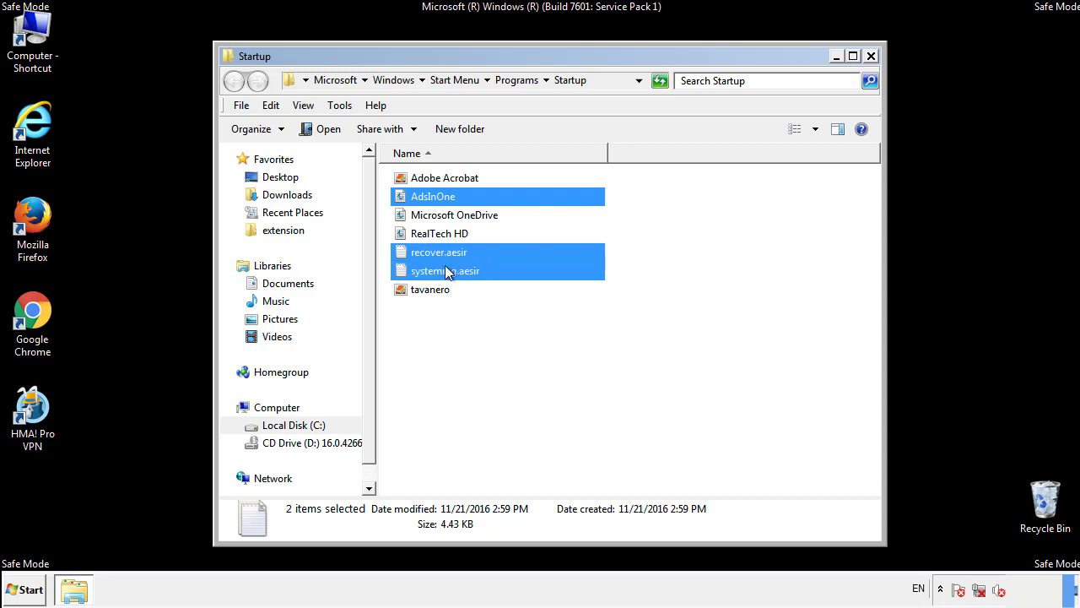
left_click(432, 289, "ctrl")
right_click(427, 291)
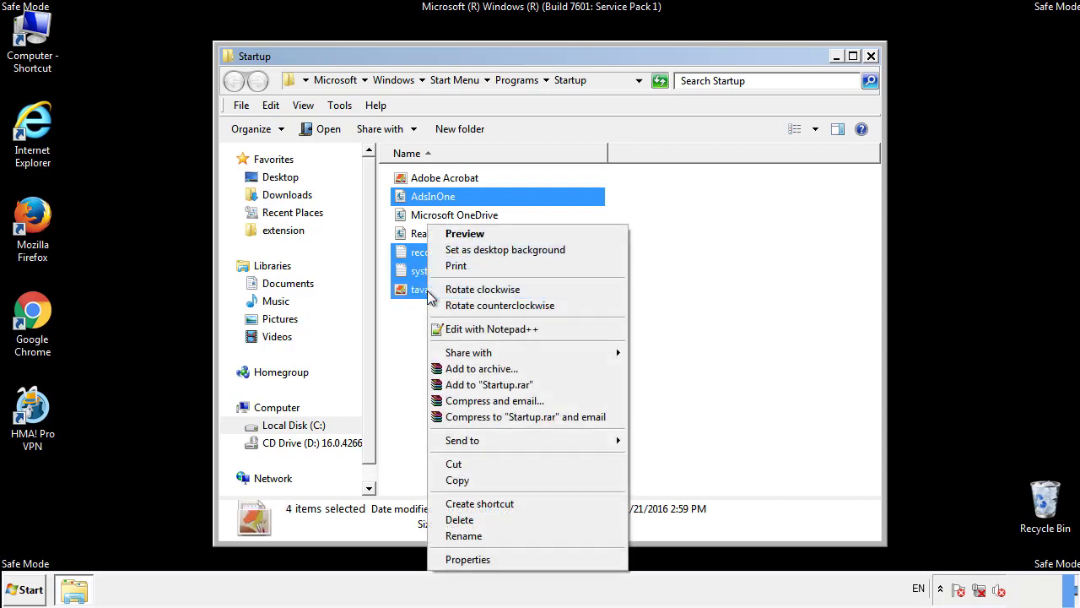
left_click(459, 519)
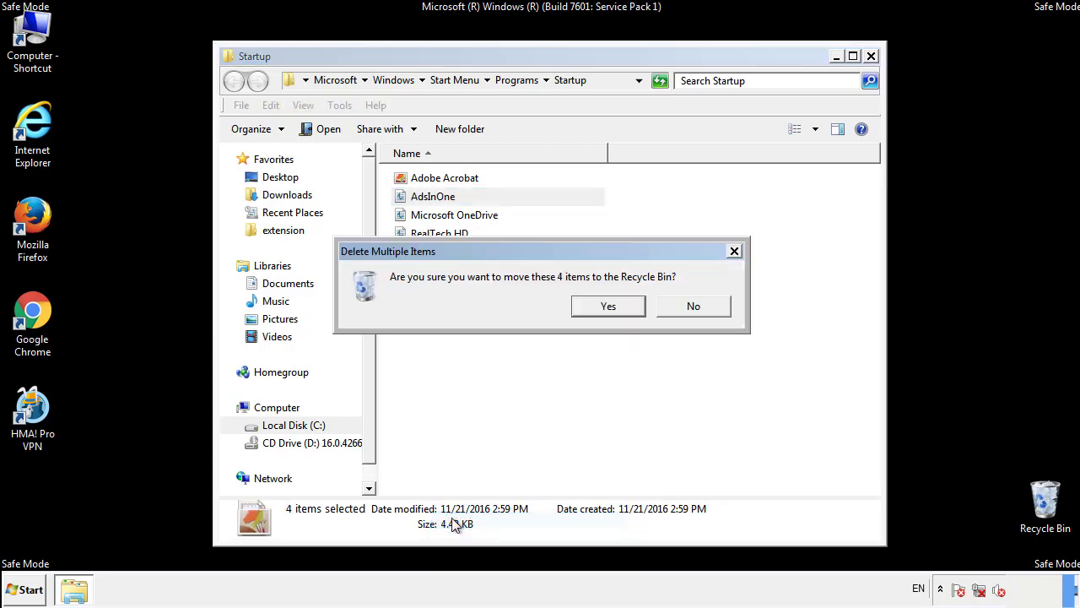
left_click(599, 307)
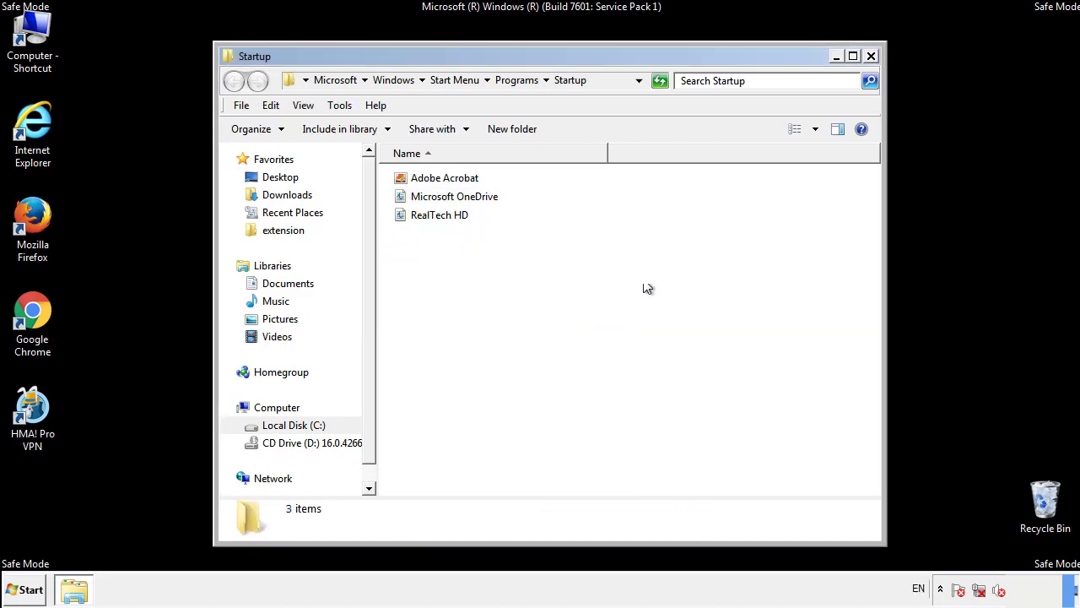
left_click(874, 66)
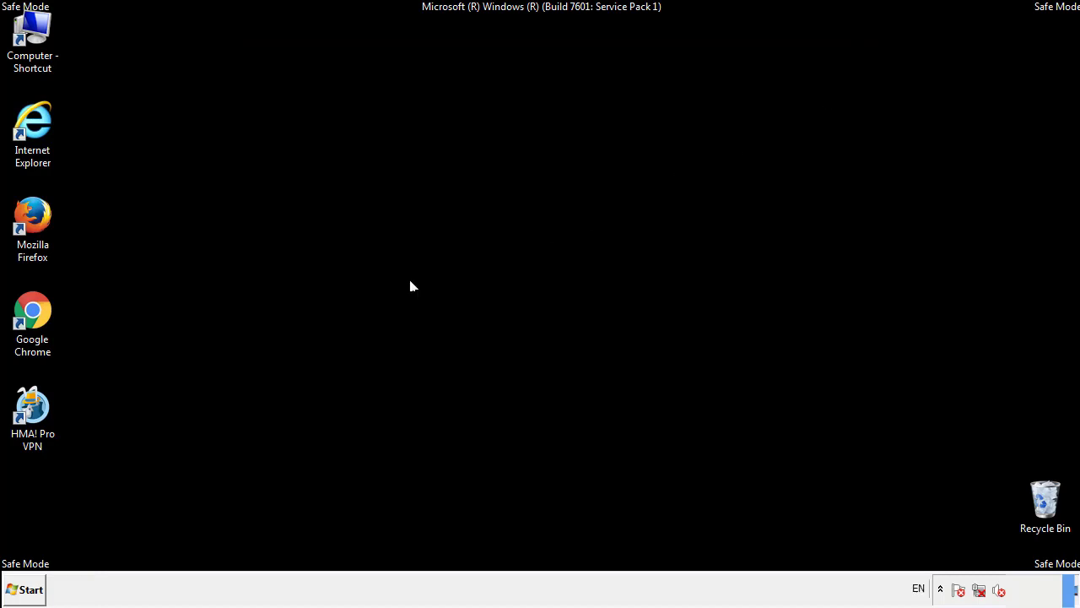
Launch Registry Editor by searching regedit from the Start menu.
left_click(26, 596)
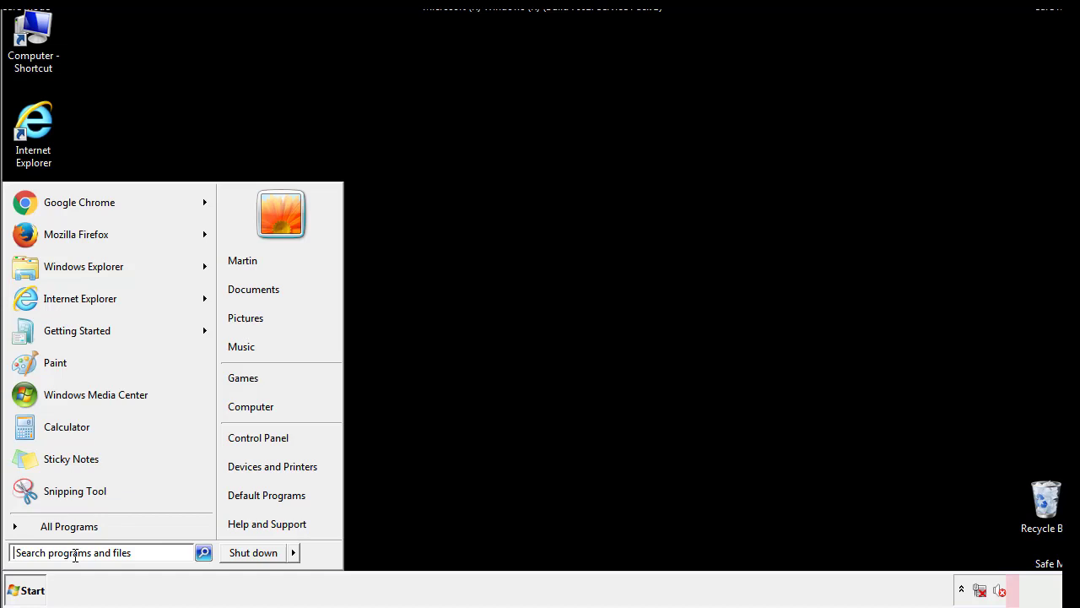
type("reged")
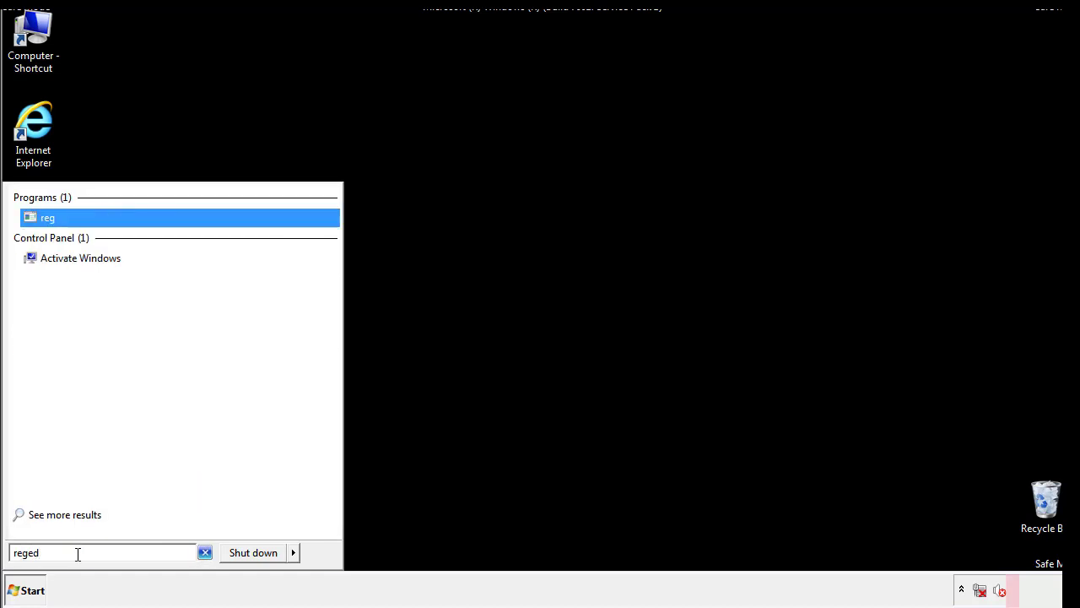
type("it")
key("Return")
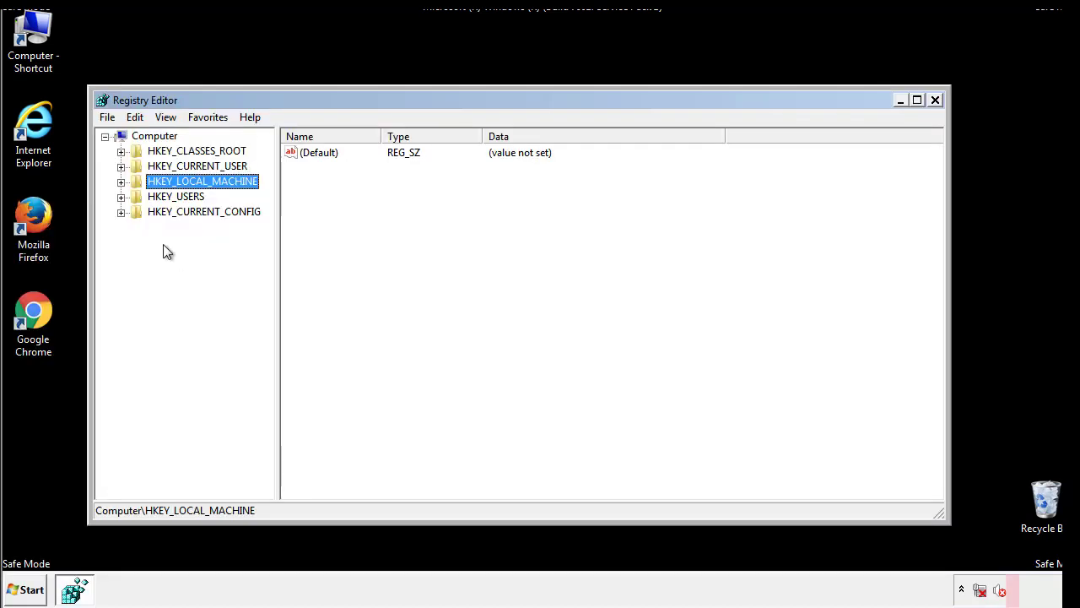
Expand HKEY_LOCAL_MACHINE\SOFTWARE\Microsoft\Windows\CurrentVersion in the registry tree.
left_click(120, 182)
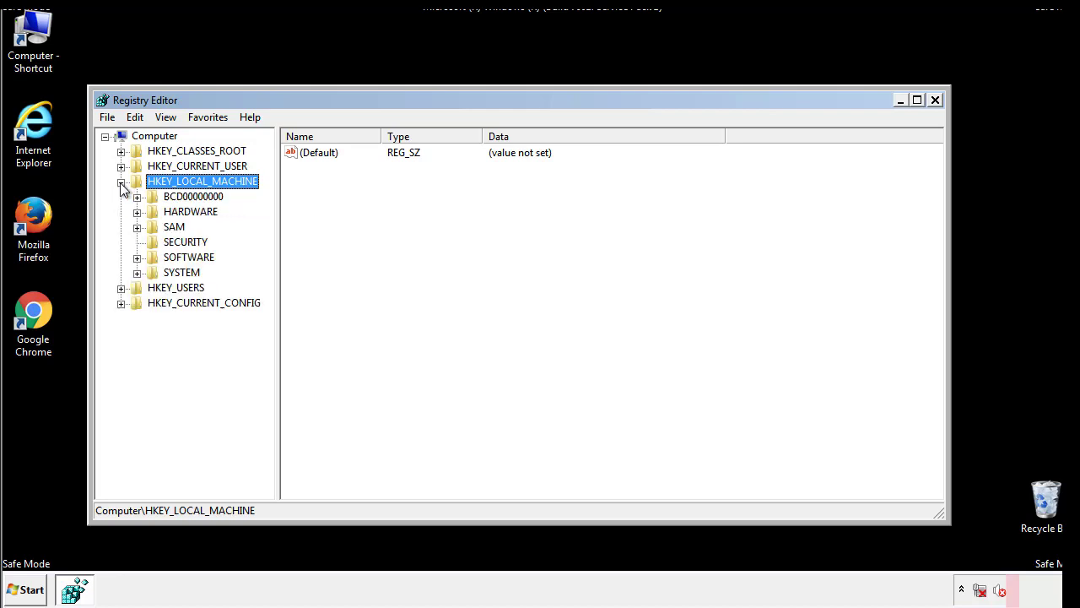
left_click(136, 257)
left_click_drag(265, 249, 268, 279)
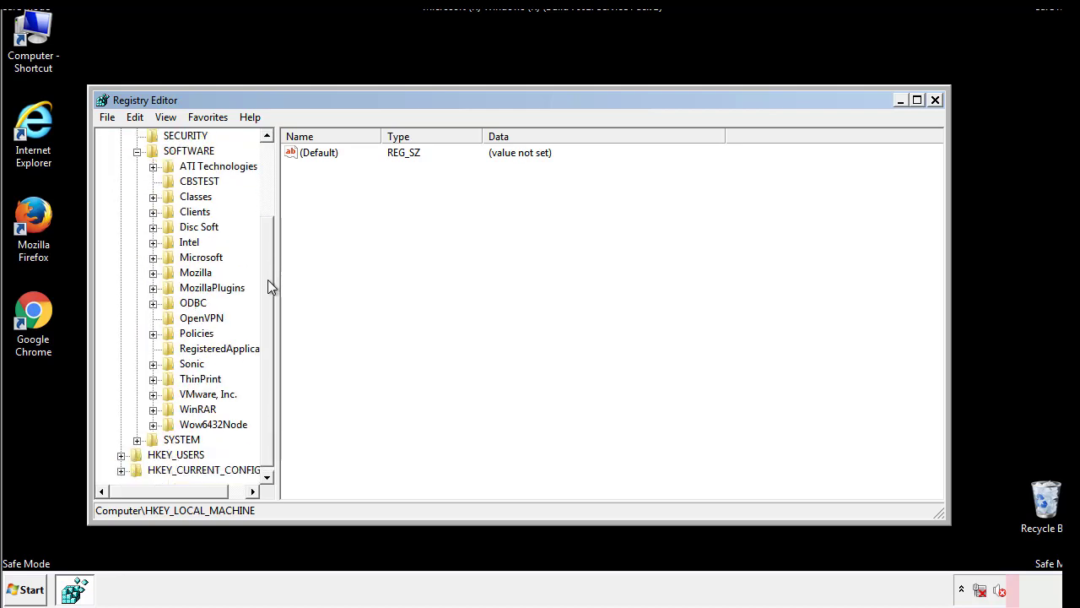
left_click(153, 257)
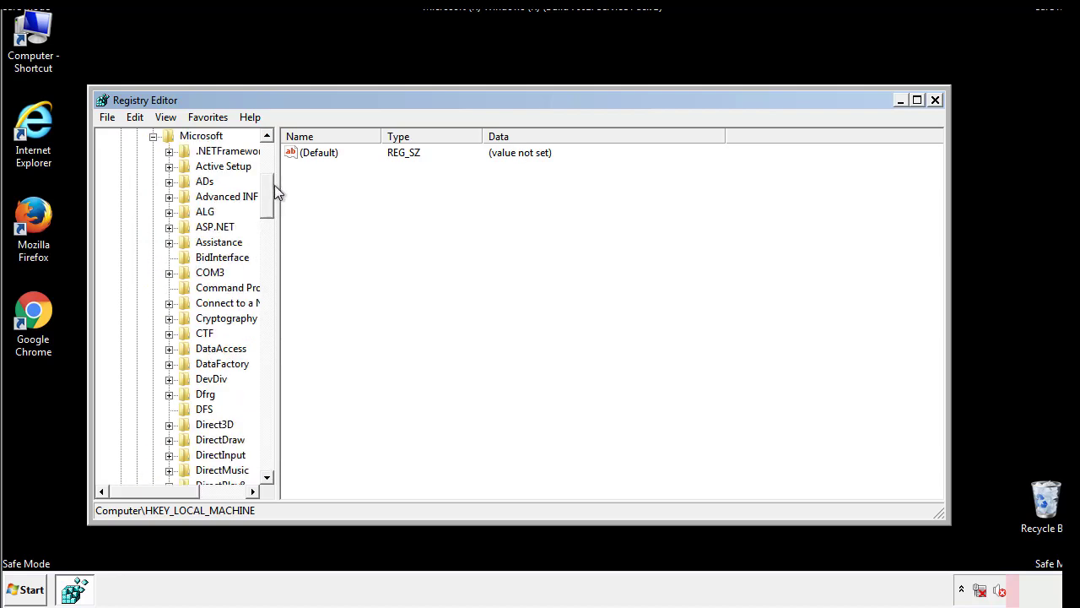
left_click_drag(274, 215, 268, 393)
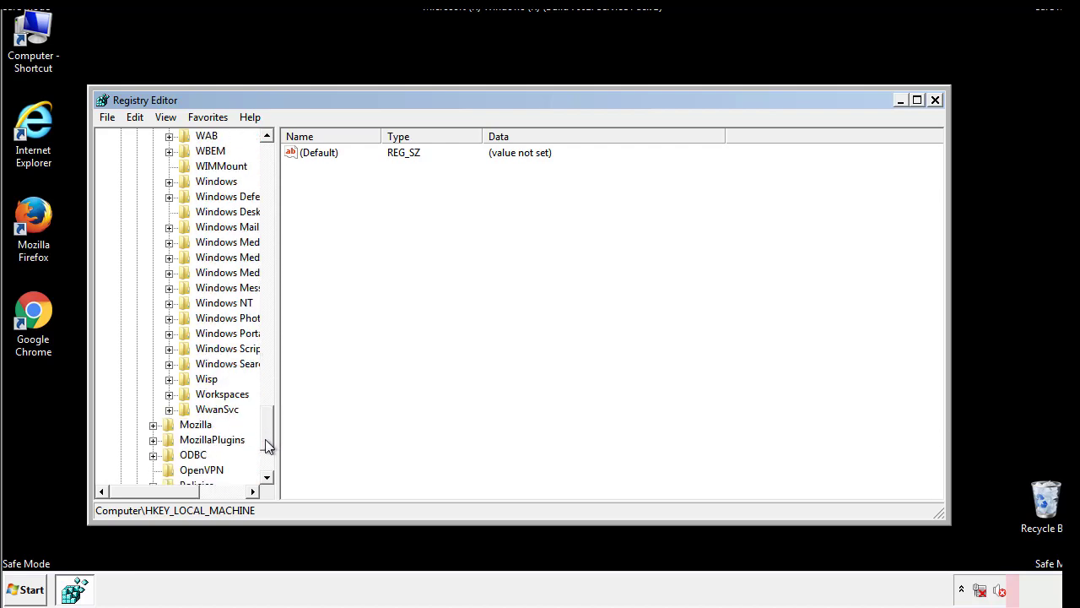
left_click_drag(268, 392, 268, 431)
left_click(170, 257)
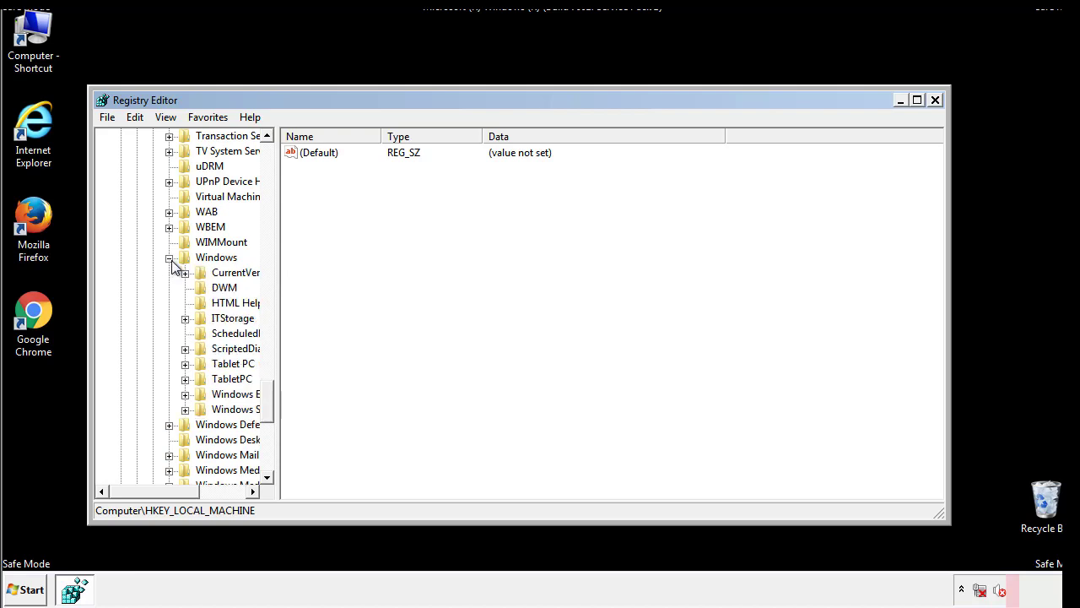
left_click_drag(149, 491, 172, 496)
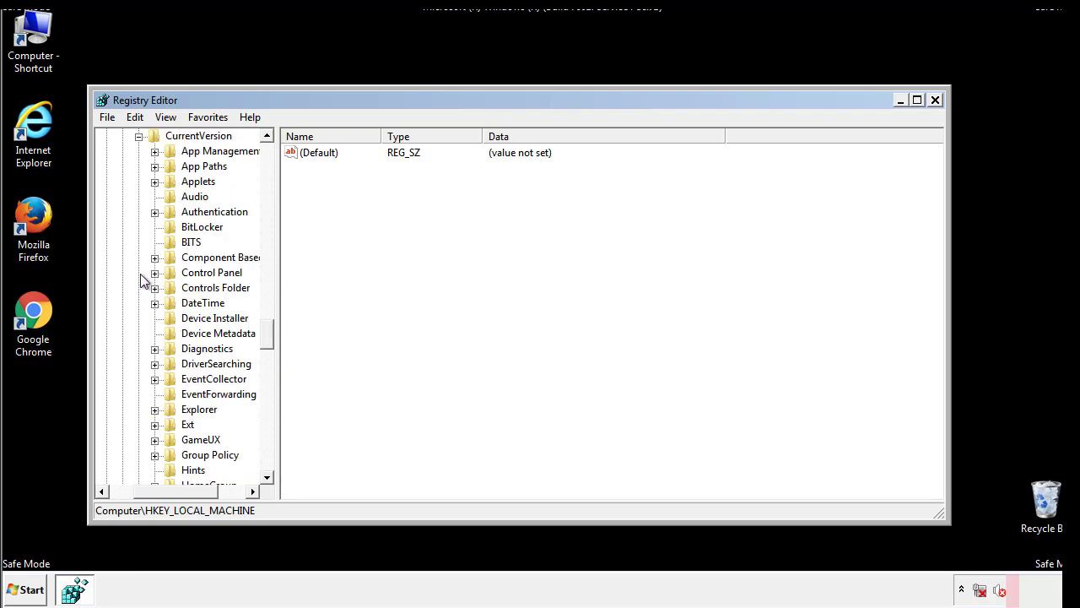
left_click(139, 273)
mouse_move(275, 333)
left_mouse_down()
mouse_move(270, 410)
mouse_move(267, 391)
left_mouse_up()
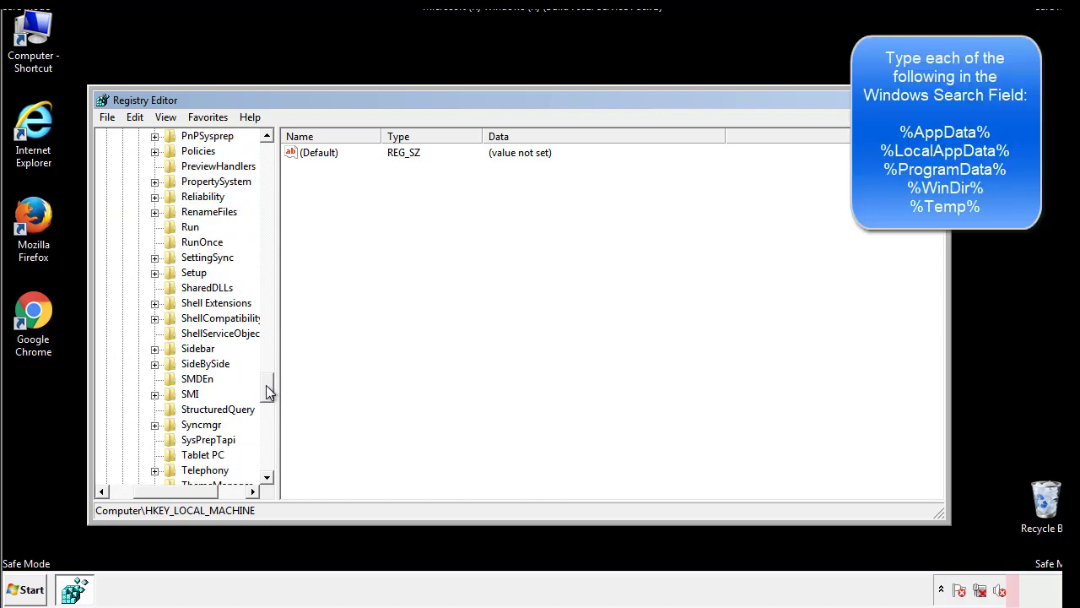
Delete the tappi.loc value from the HKLM CurrentVersion Run key and scroll back up.
left_click(179, 228)
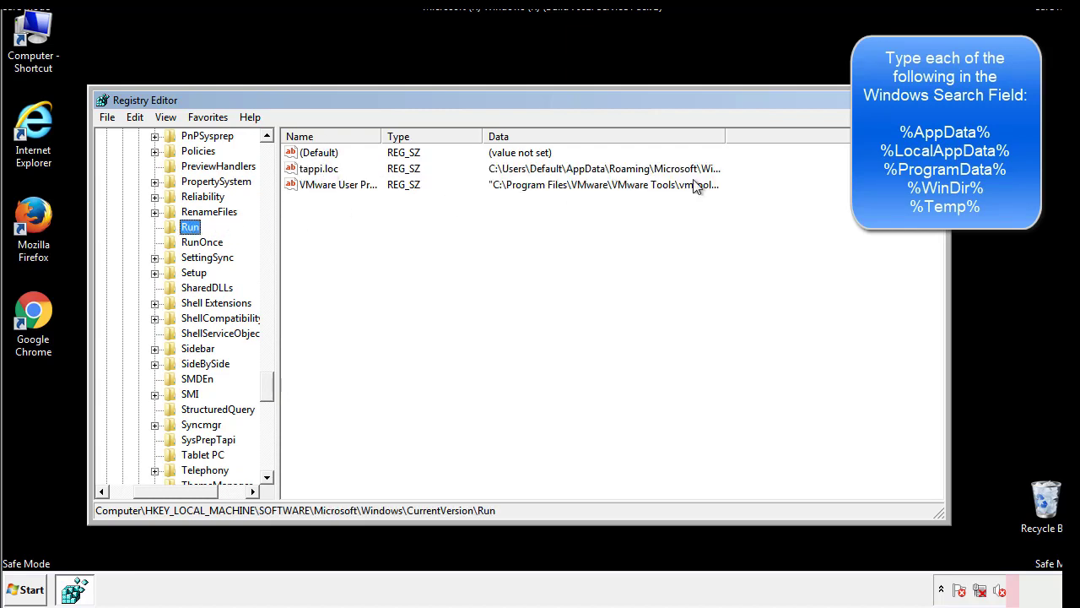
left_click(322, 173)
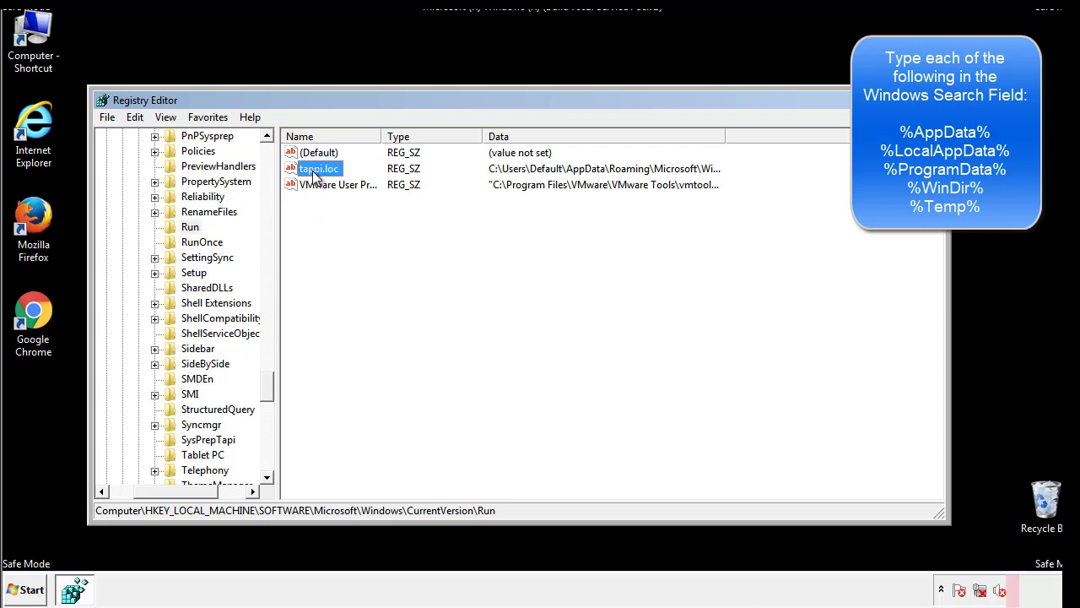
right_click(319, 172)
left_click(336, 214)
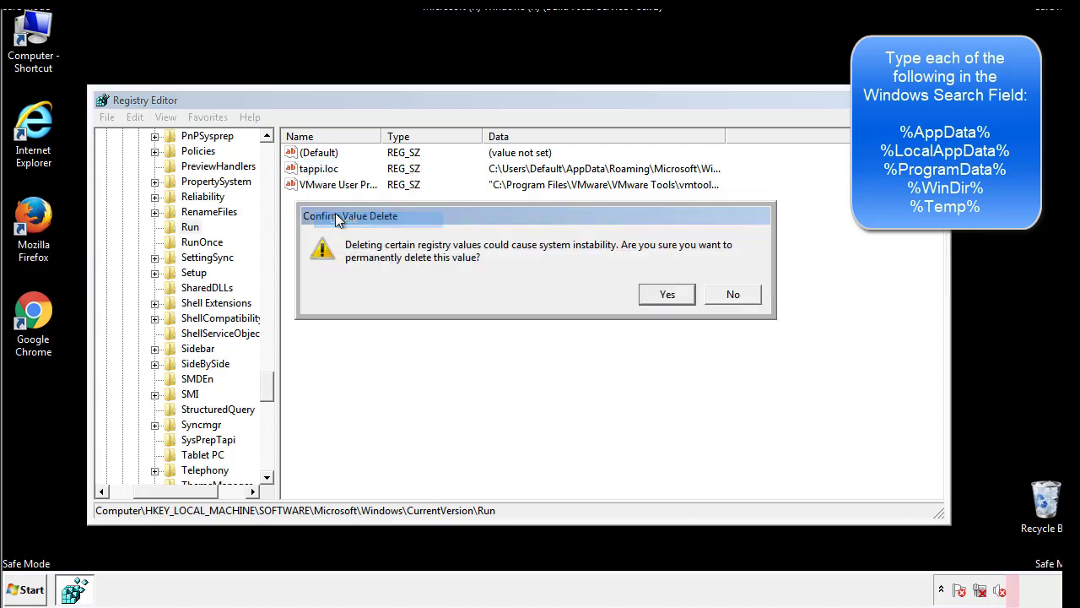
left_click(655, 293)
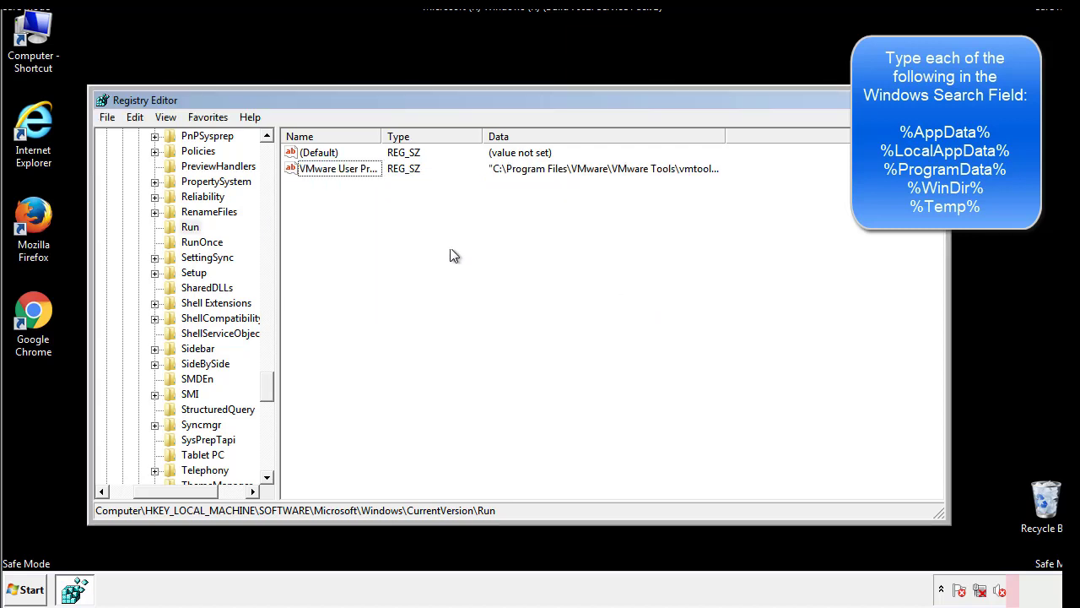
left_click_drag(267, 383, 266, 463)
left_click_drag(203, 490, 131, 502)
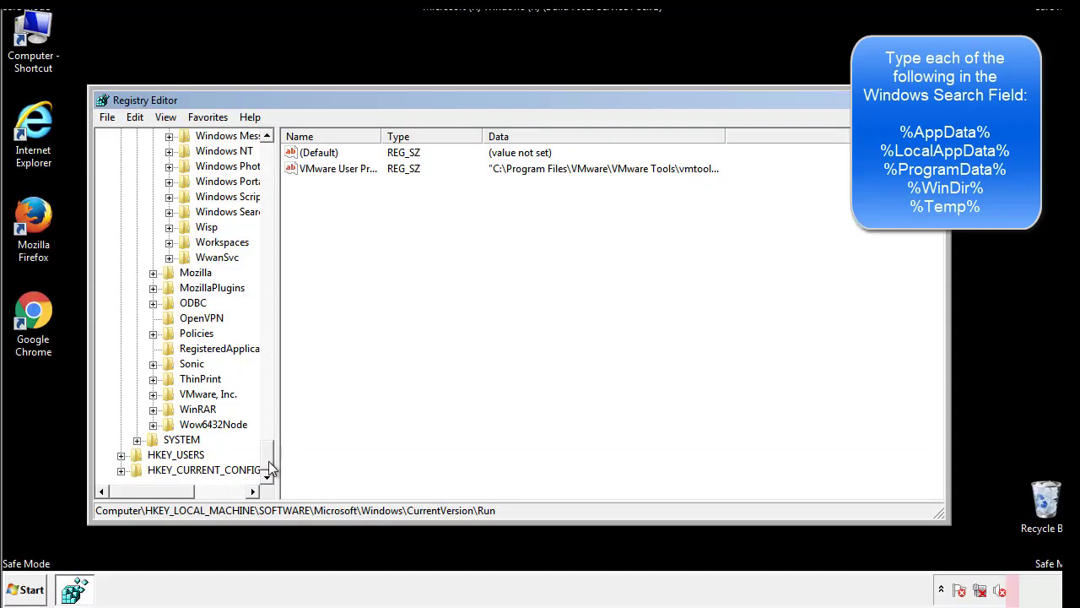
left_click_drag(268, 464, 275, 164)
Collapse HKLM and expand HKEY_CURRENT_USER\Software\Microsoft\Windows\CurrentVersion.
left_click(121, 182)
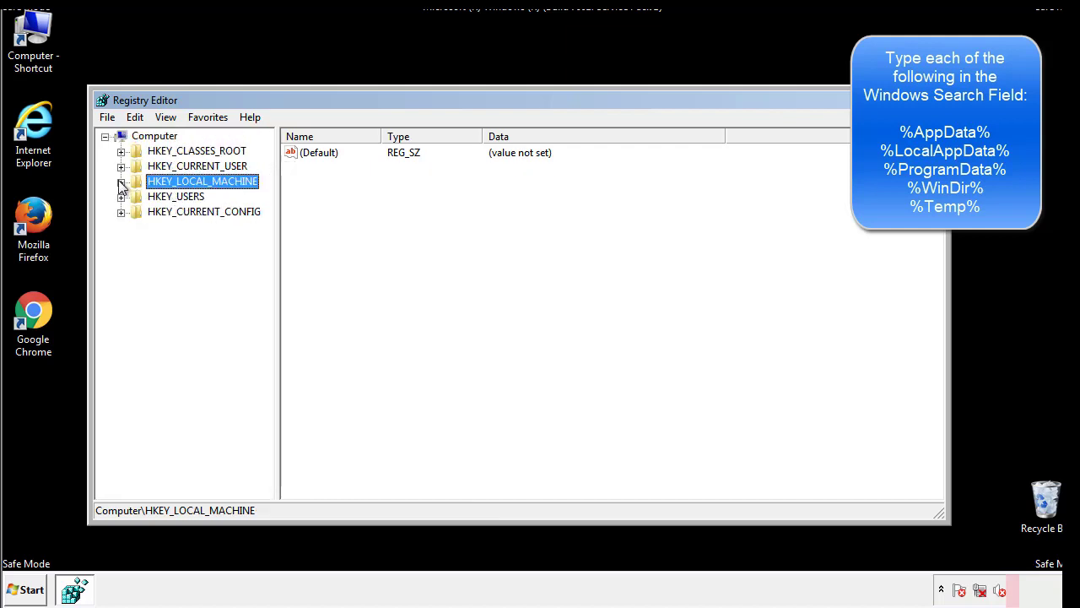
left_click(121, 167)
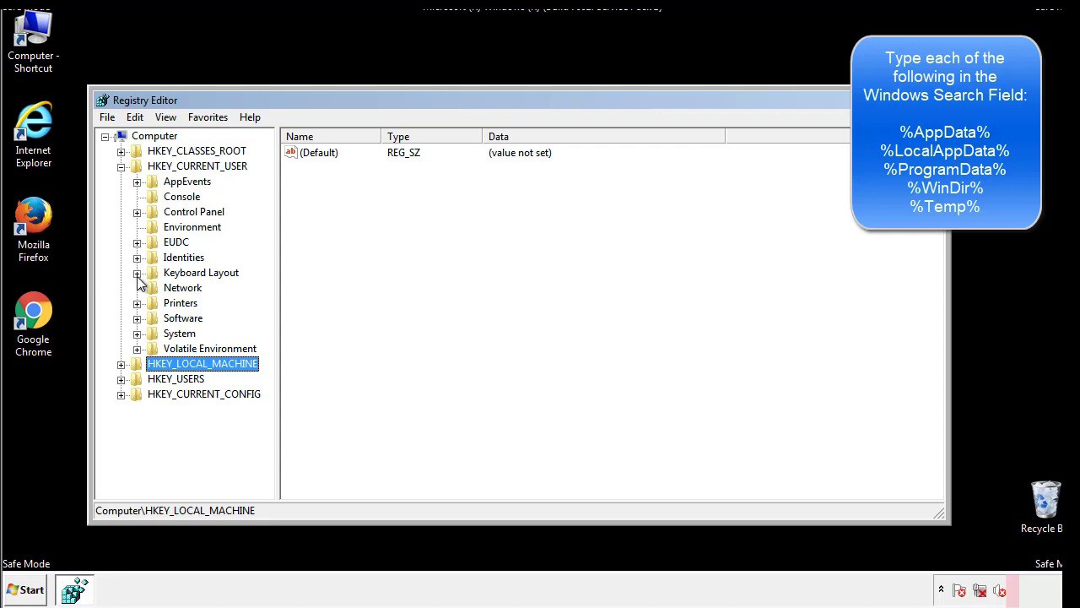
left_click(136, 318)
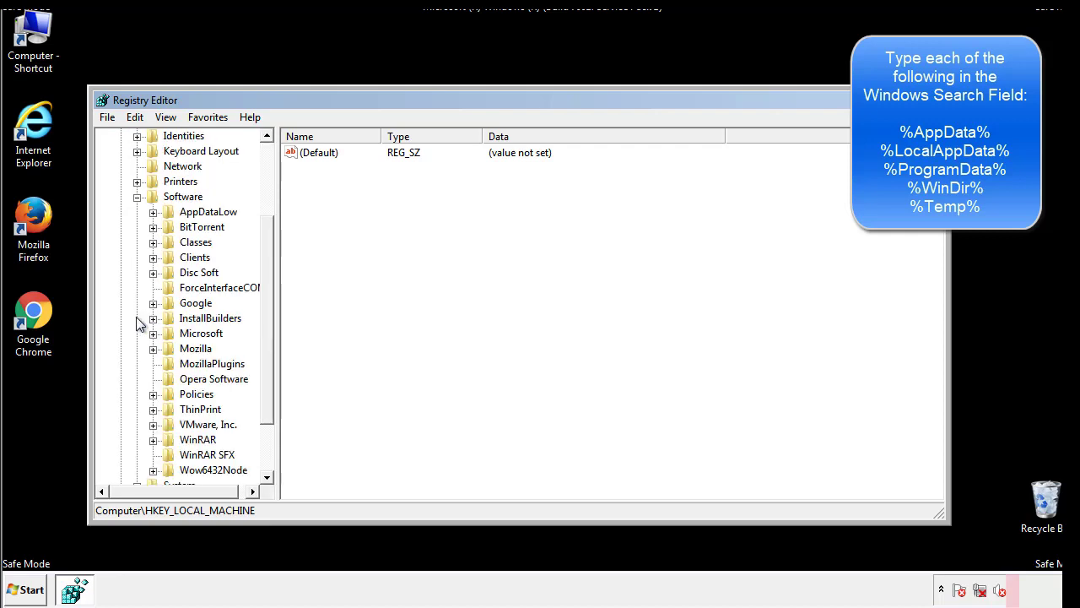
left_click_drag(265, 307, 265, 322)
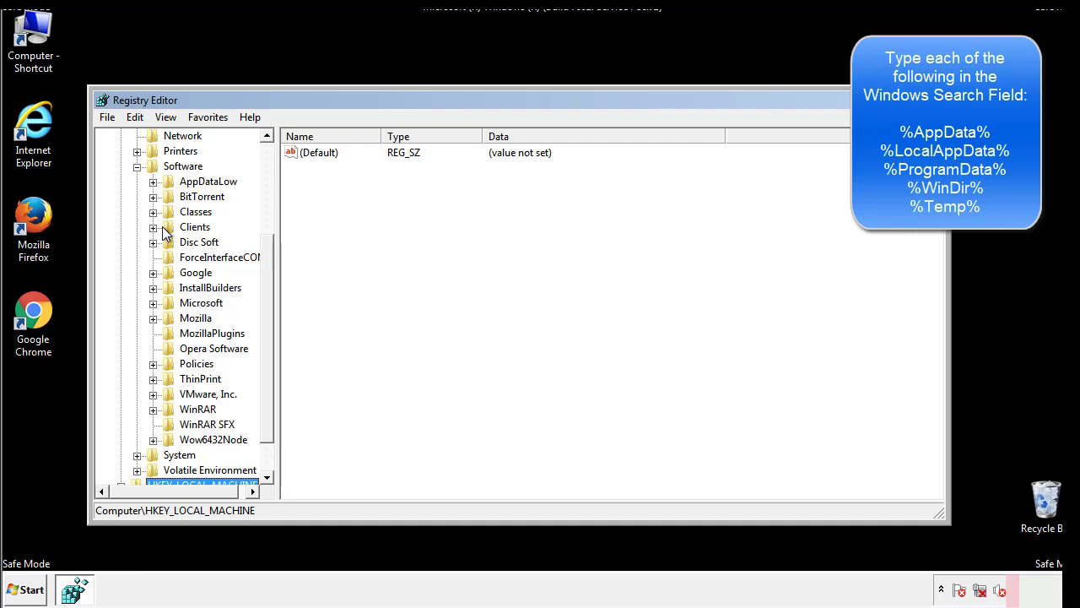
left_click(153, 303)
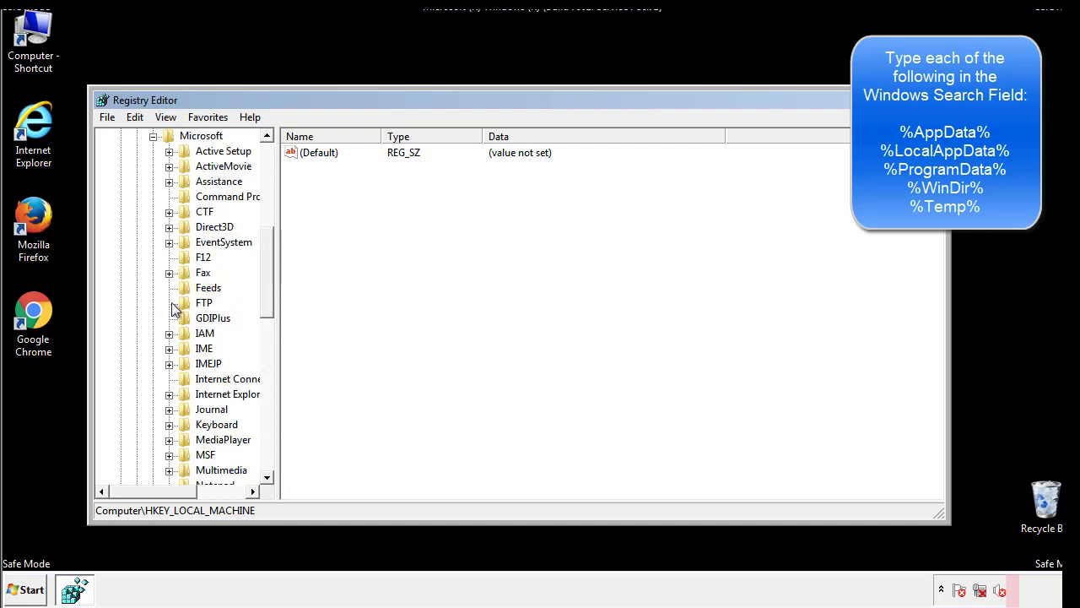
left_click_drag(265, 249, 269, 358)
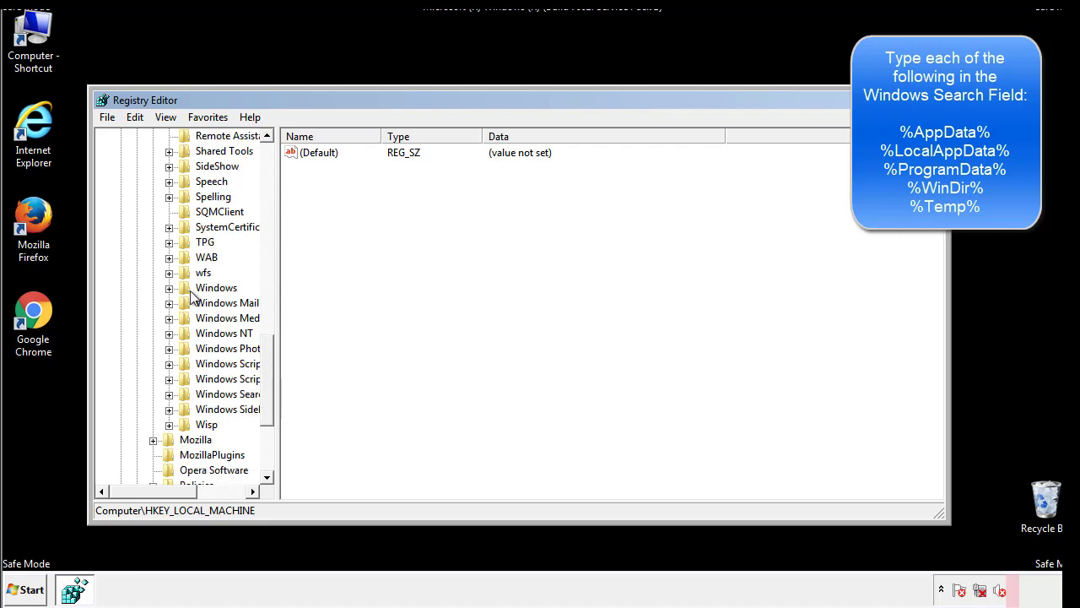
left_click(169, 288)
left_click(185, 303)
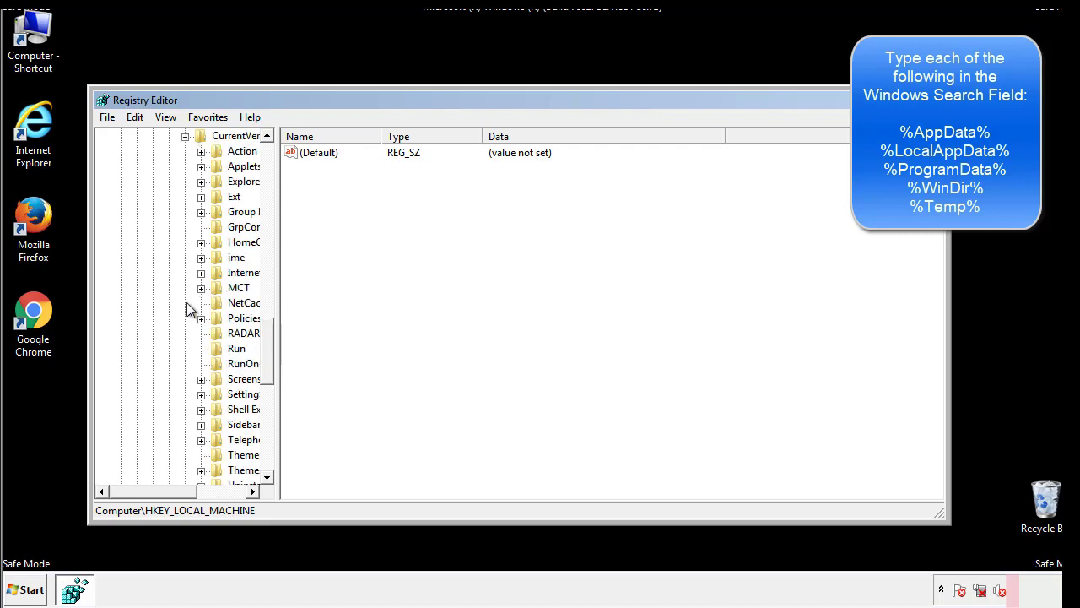
Review HKCU's Run values, only a DAEMON Tools entry, then collapse the Windows key.
left_click_drag(164, 495, 190, 492)
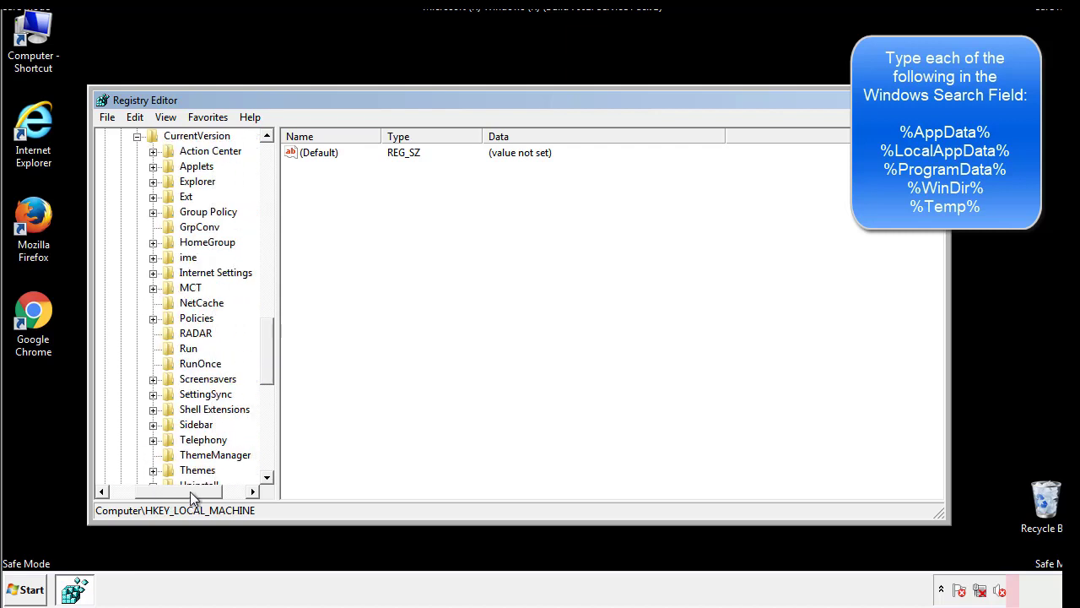
left_click(186, 347)
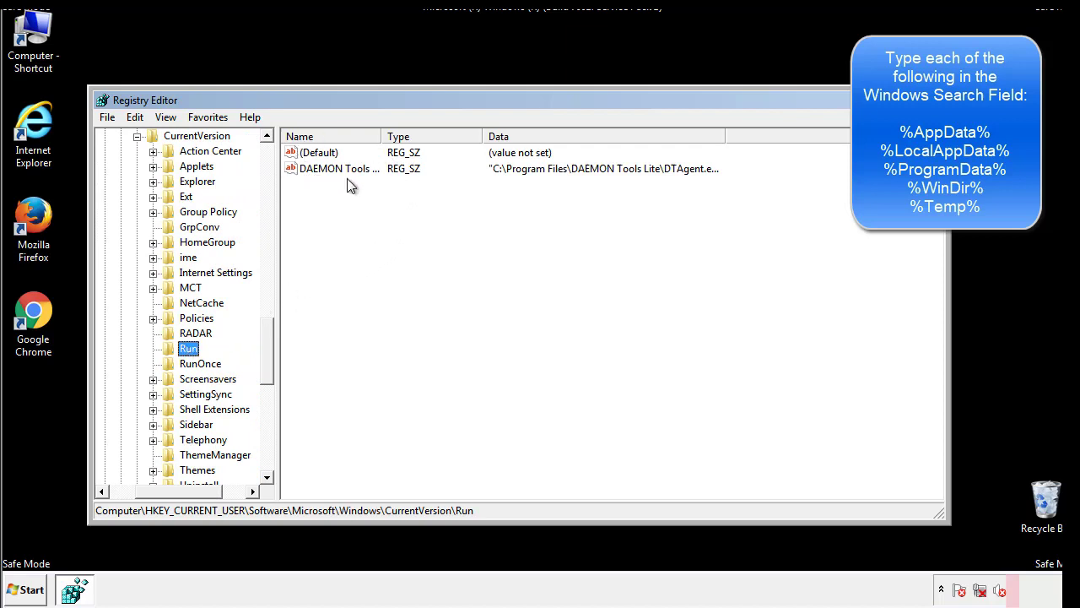
left_click(460, 194)
left_click_drag(325, 199, 384, 190)
left_click_drag(178, 488, 158, 490)
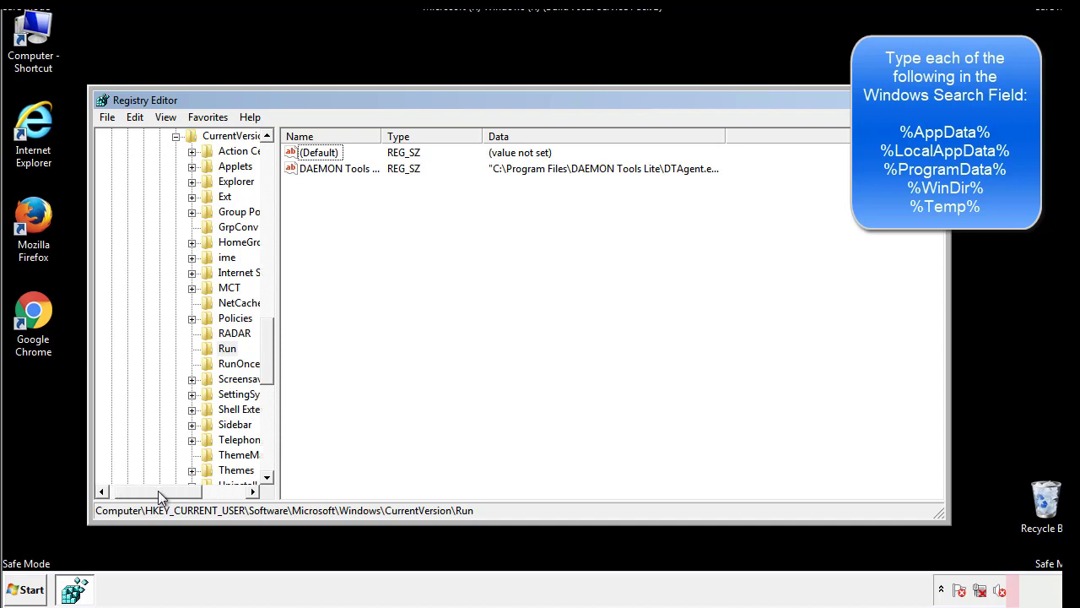
left_click_drag(274, 369, 266, 354)
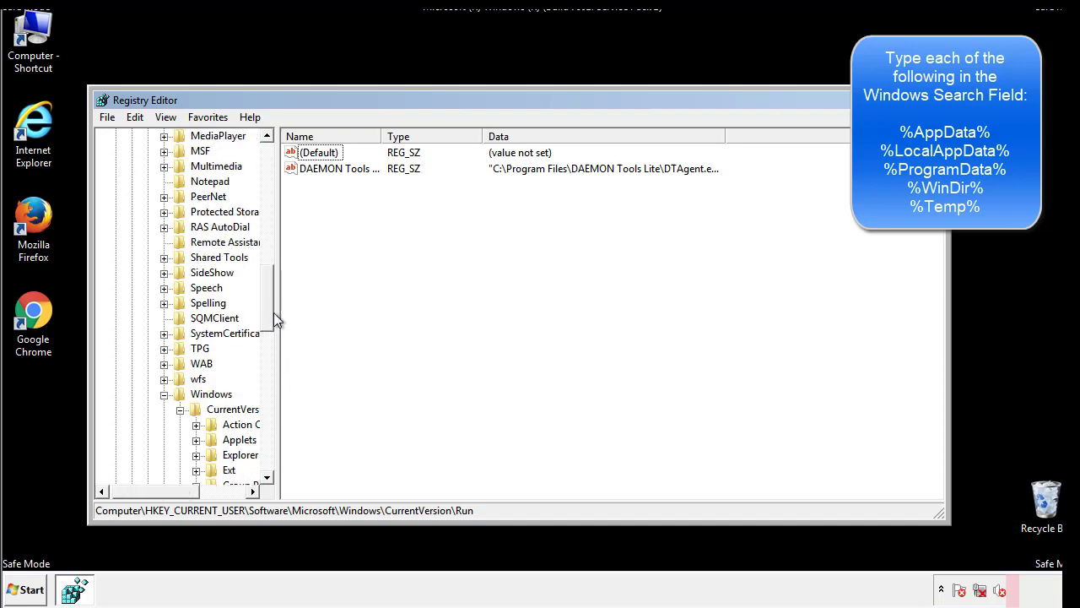
left_click(165, 395)
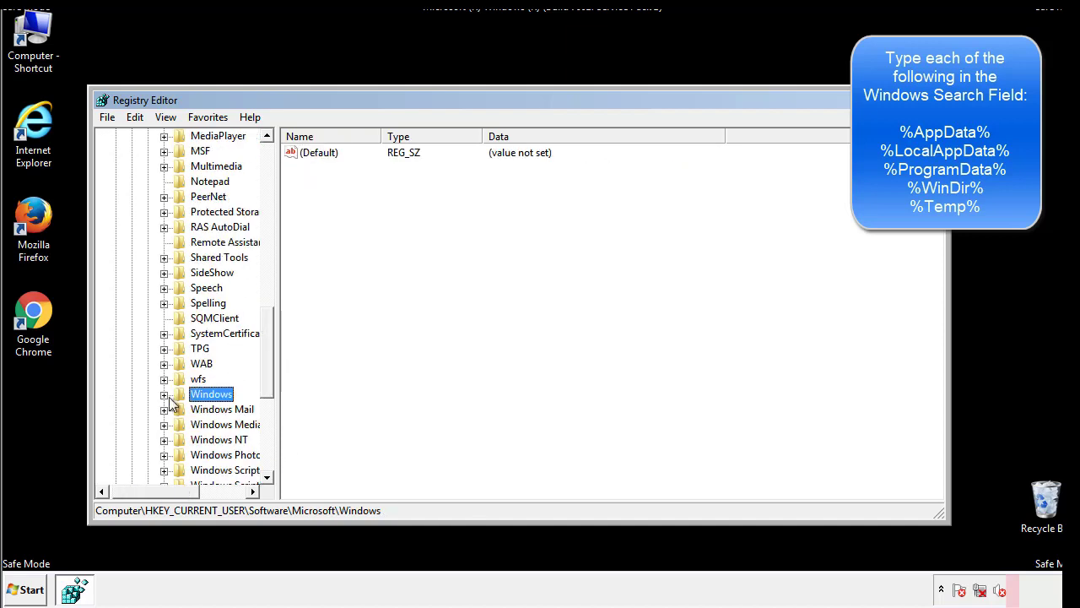
Open the registry Find dialog and enter %temp% as the search text.
left_click_drag(271, 375, 271, 208)
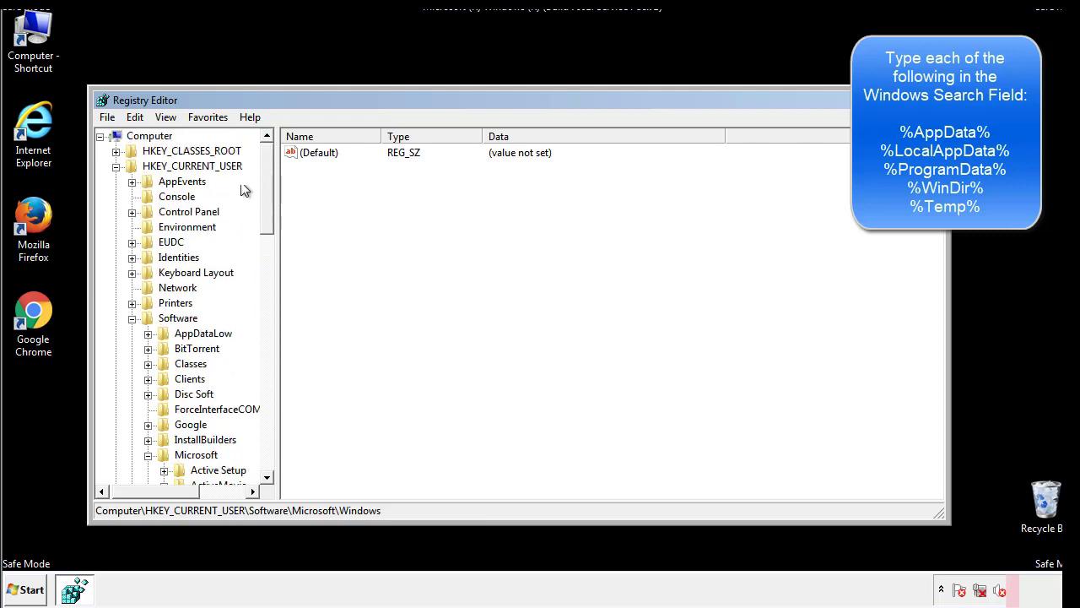
left_click(141, 119)
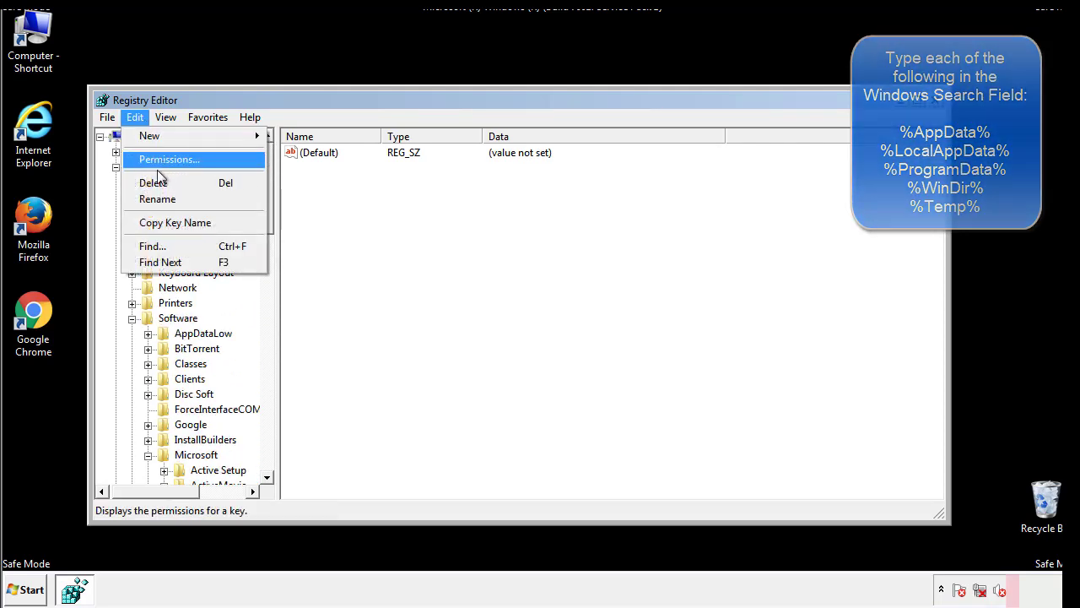
left_click(152, 246)
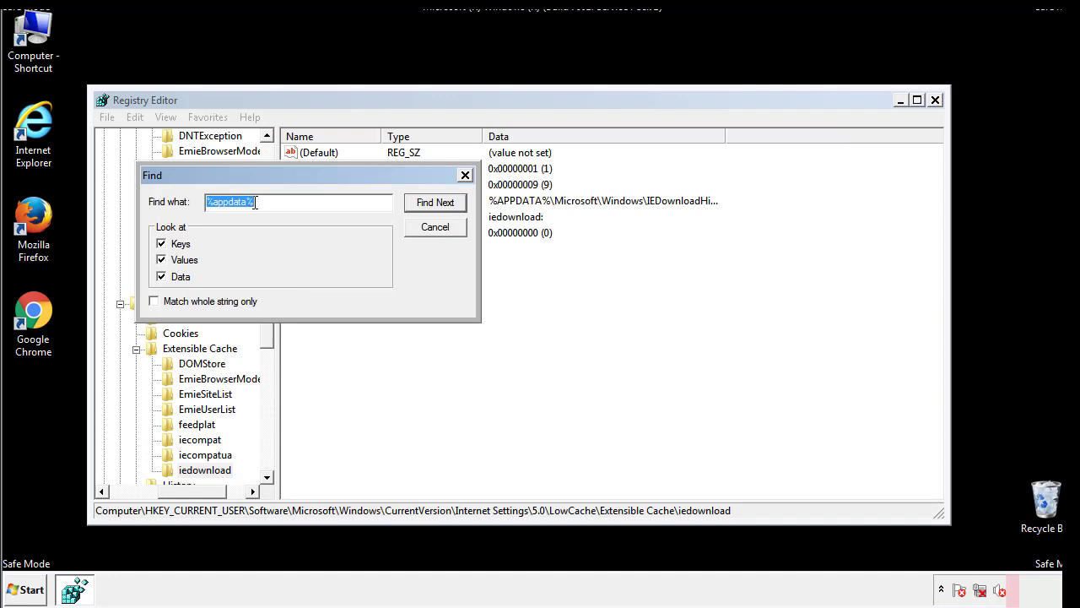
type("%t")
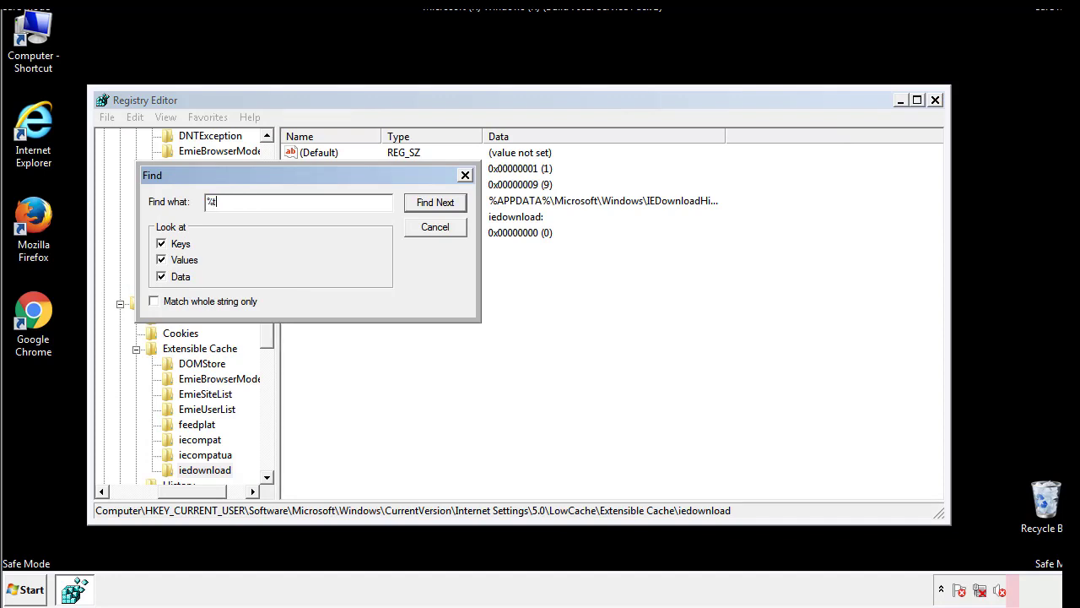
type("emp%")
Find the VolumeCaches Temporary Files key pointing at %TEMP% and delete all its values.
key("Return")
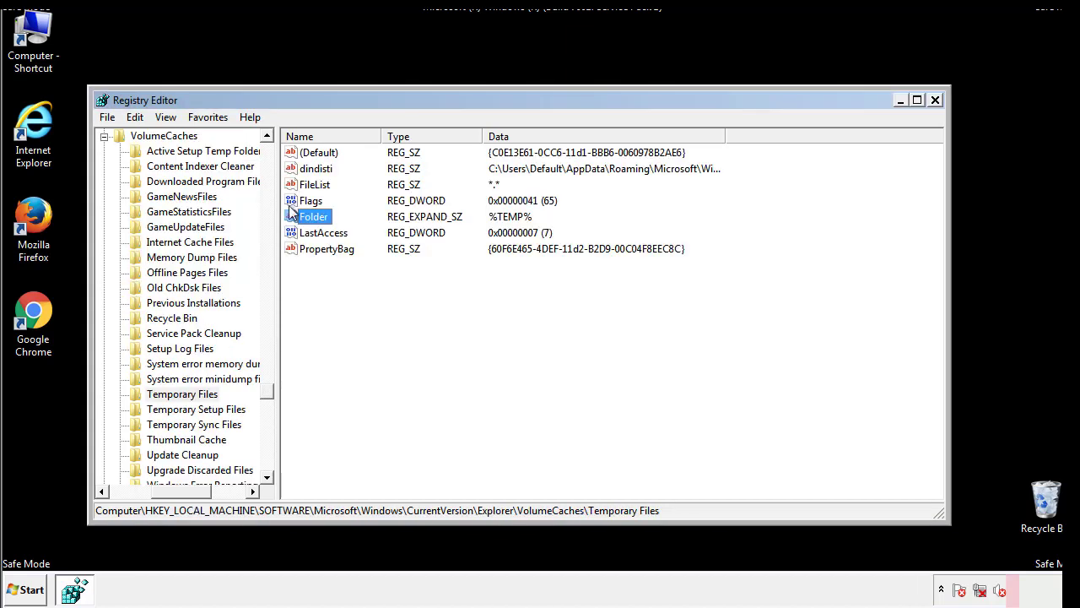
left_click(441, 289)
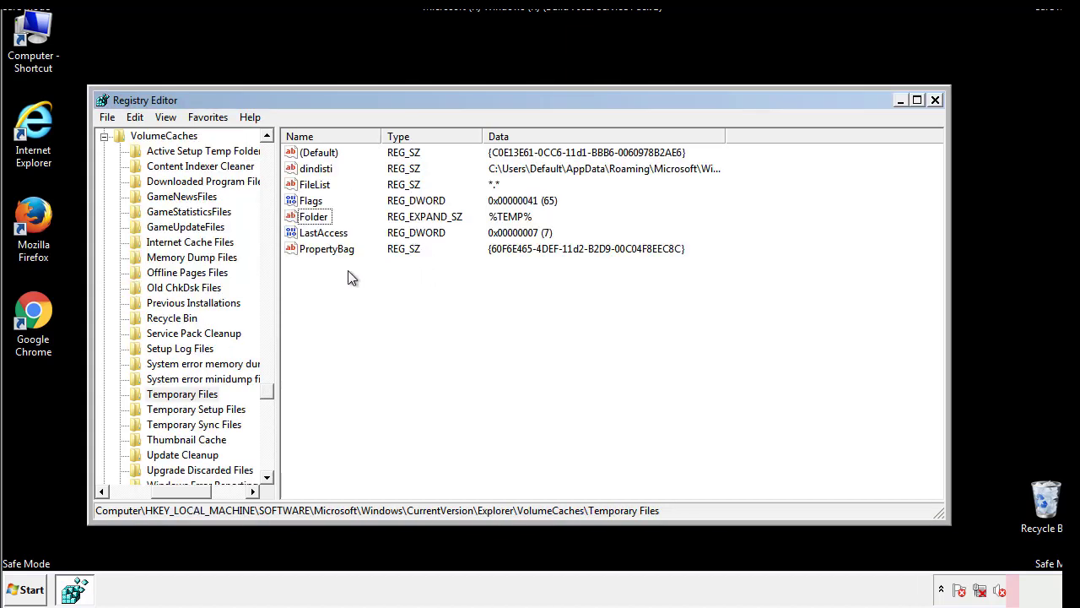
mouse_move(347, 271)
left_mouse_down()
mouse_move(319, 245)
mouse_move(306, 157)
left_mouse_up()
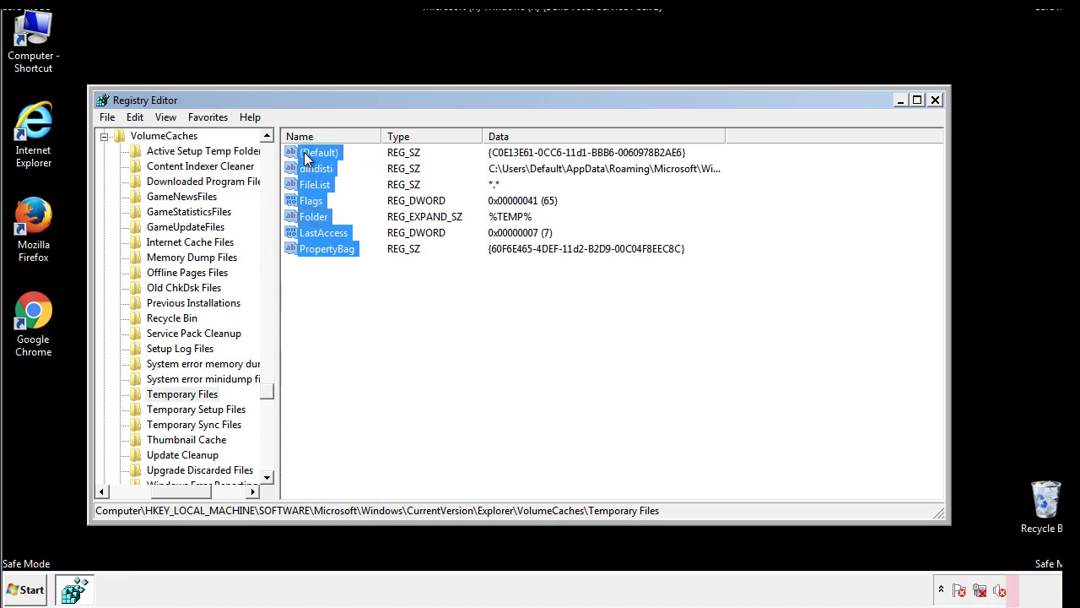
right_click(305, 157)
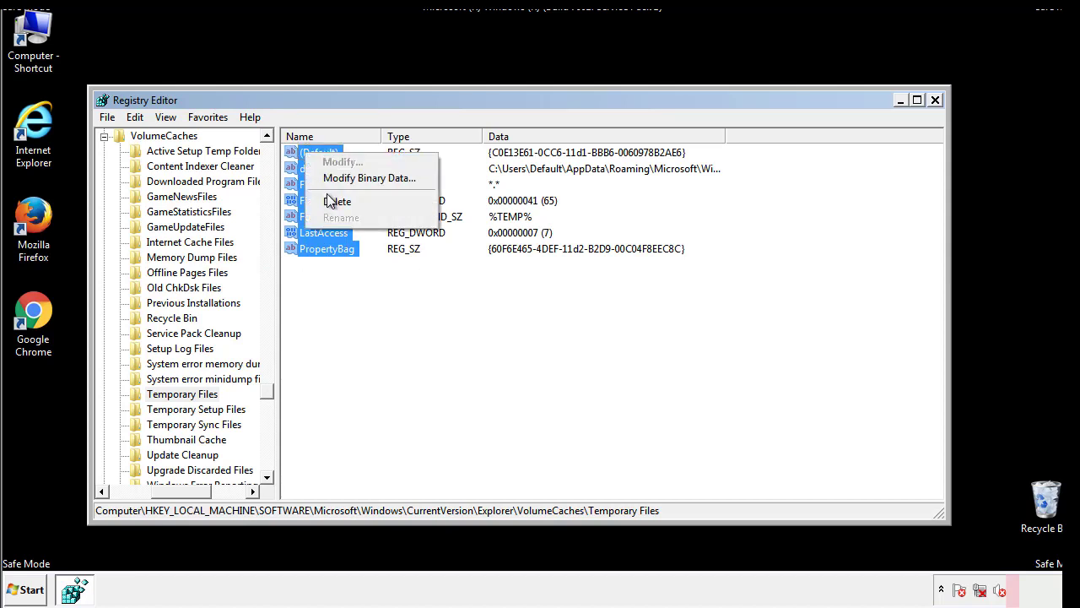
left_click(330, 202)
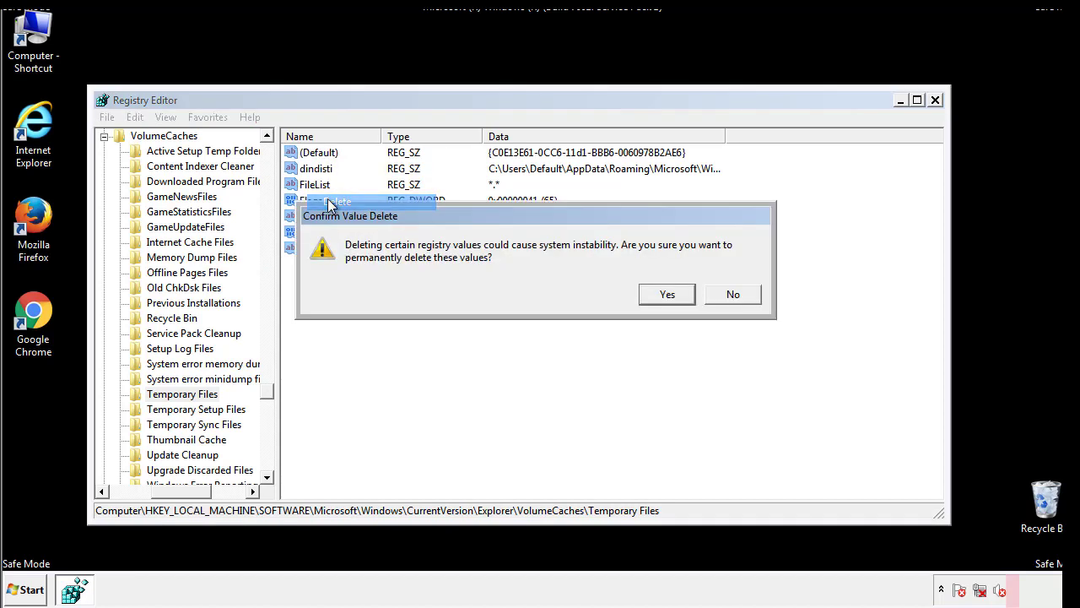
left_click(684, 294)
left_click(376, 207)
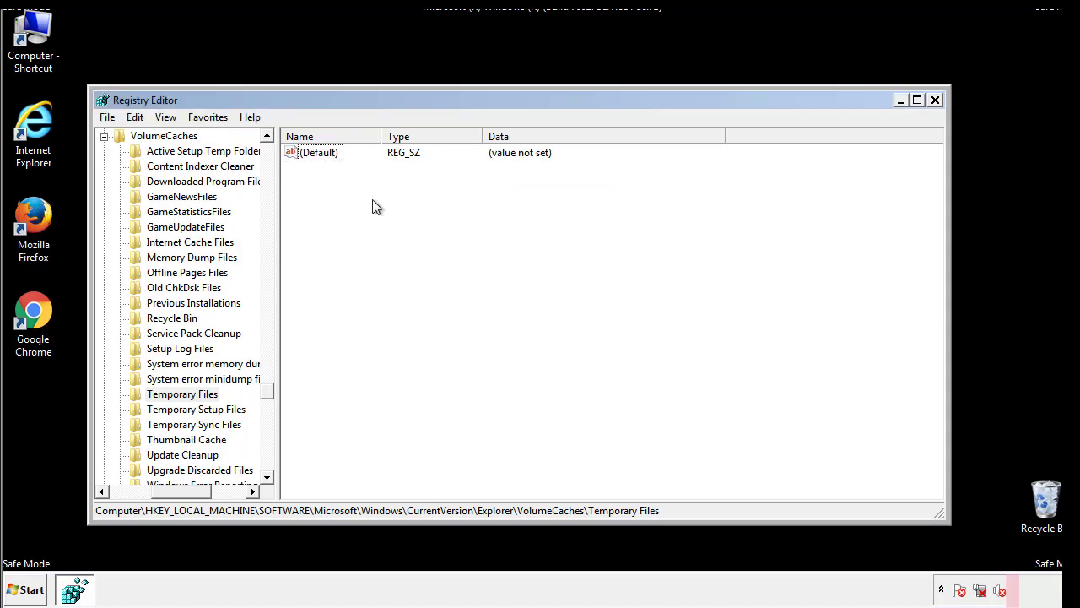
Close Registry Editor and launch System Configuration with msconfig.
left_click(936, 100)
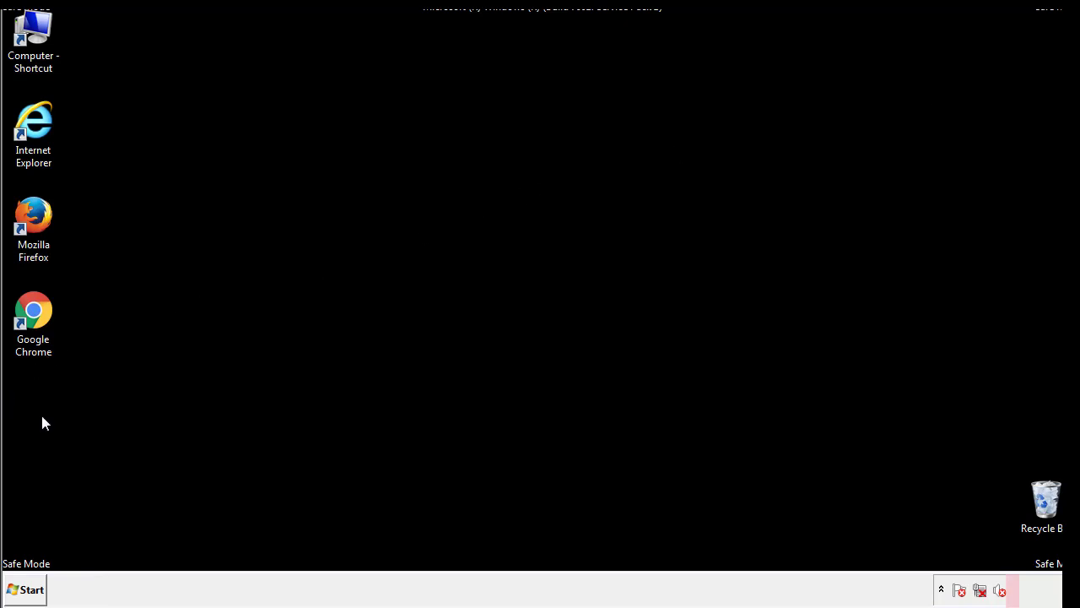
left_click(22, 592)
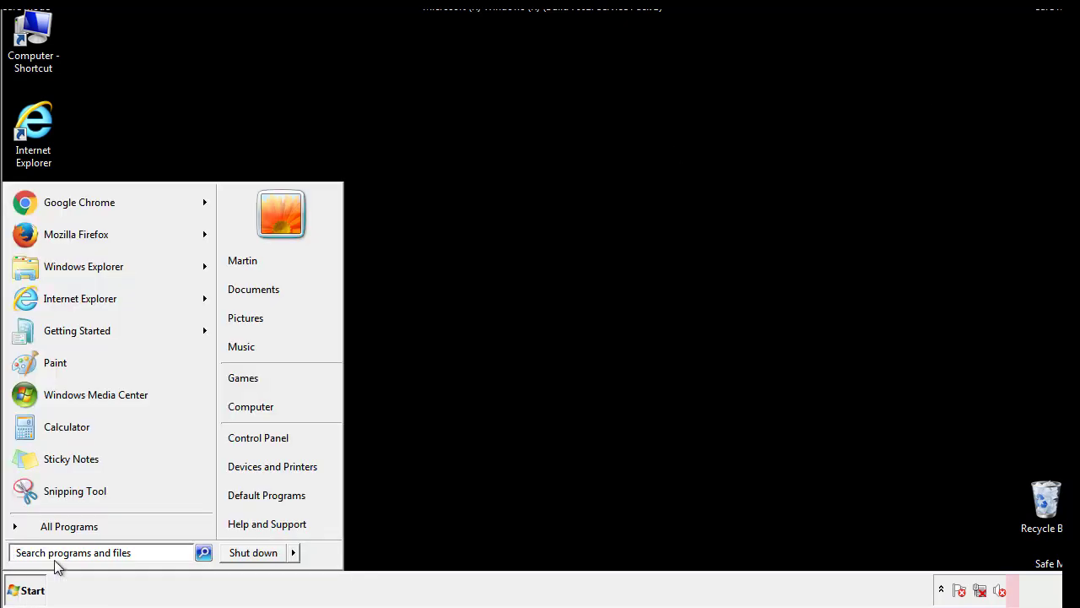
type("mscon")
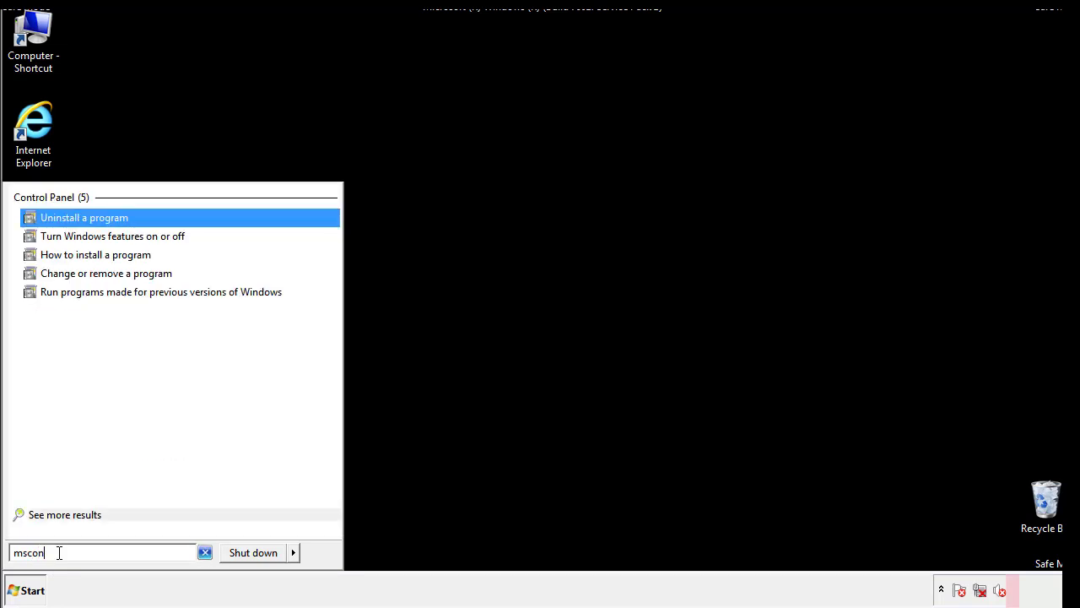
type("fig")
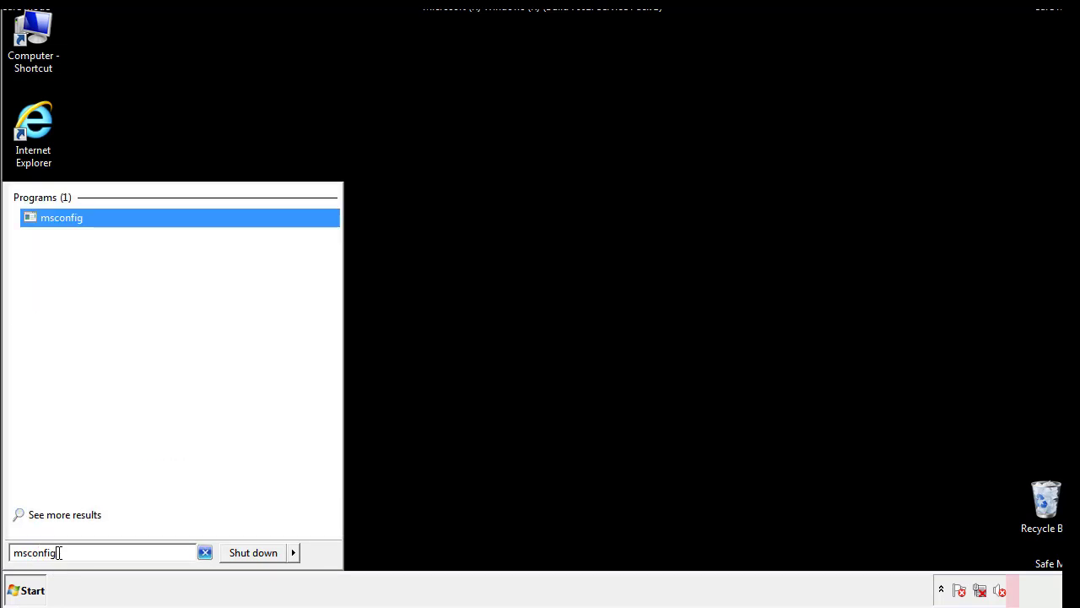
key("Return")
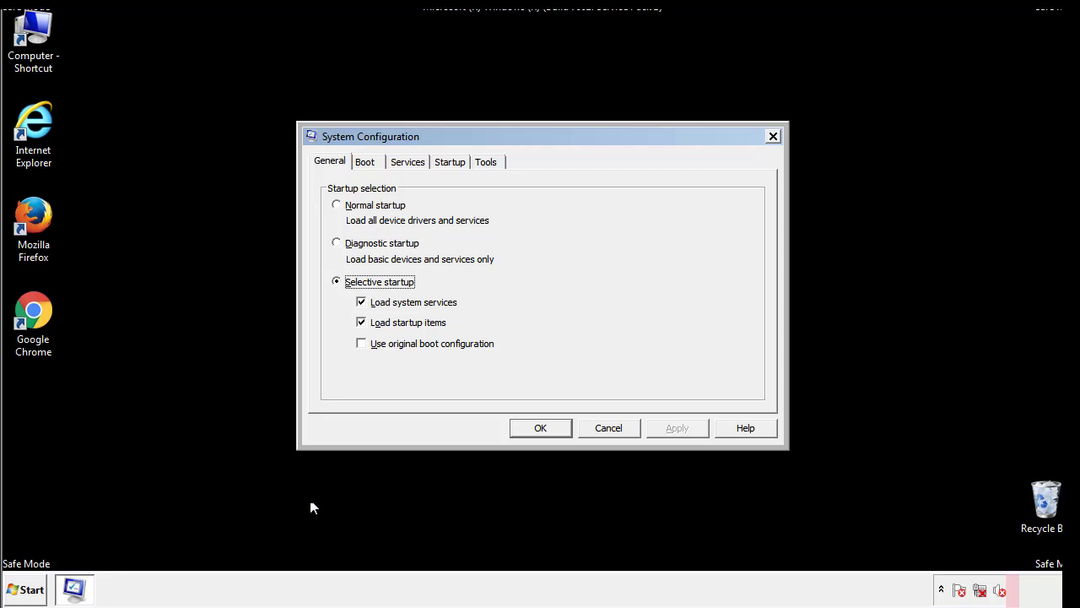
Untick Safe boot on the Boot tab, apply it, and restart Windows.
left_click(366, 162)
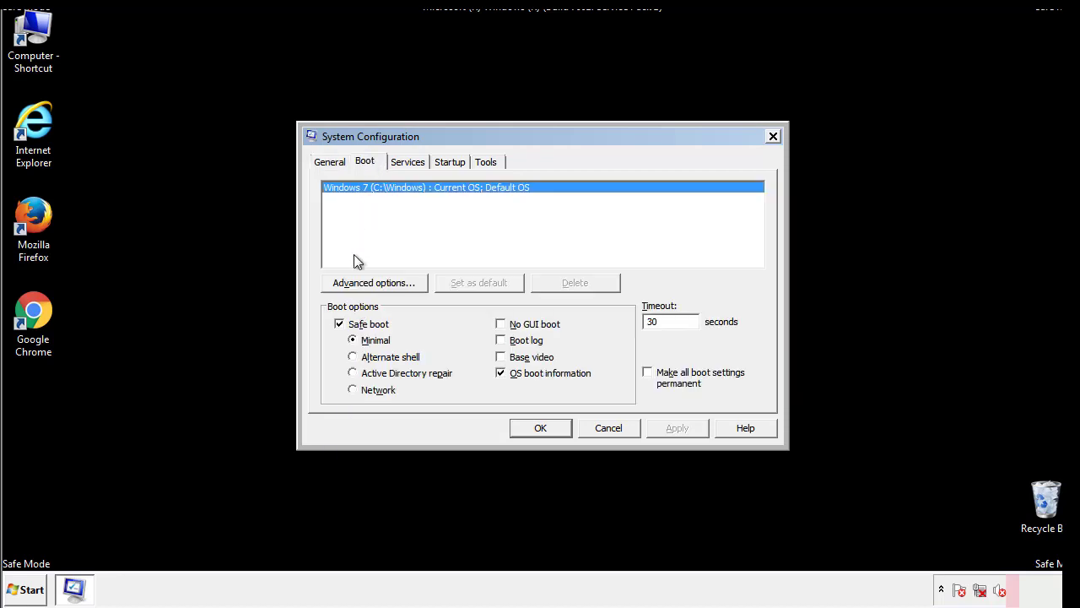
left_click(342, 325)
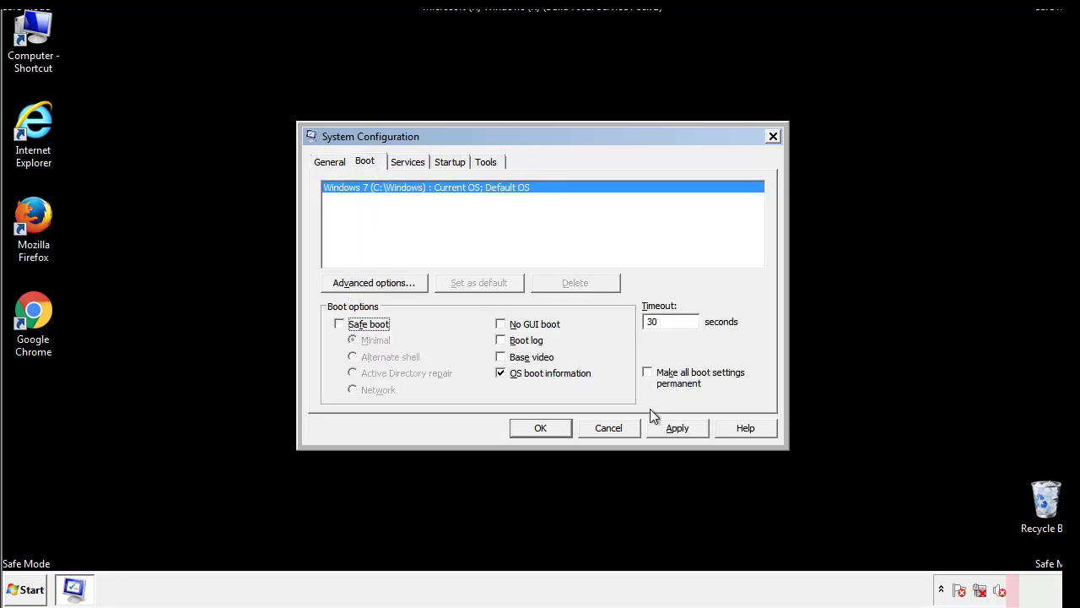
left_click(680, 427)
left_click(538, 429)
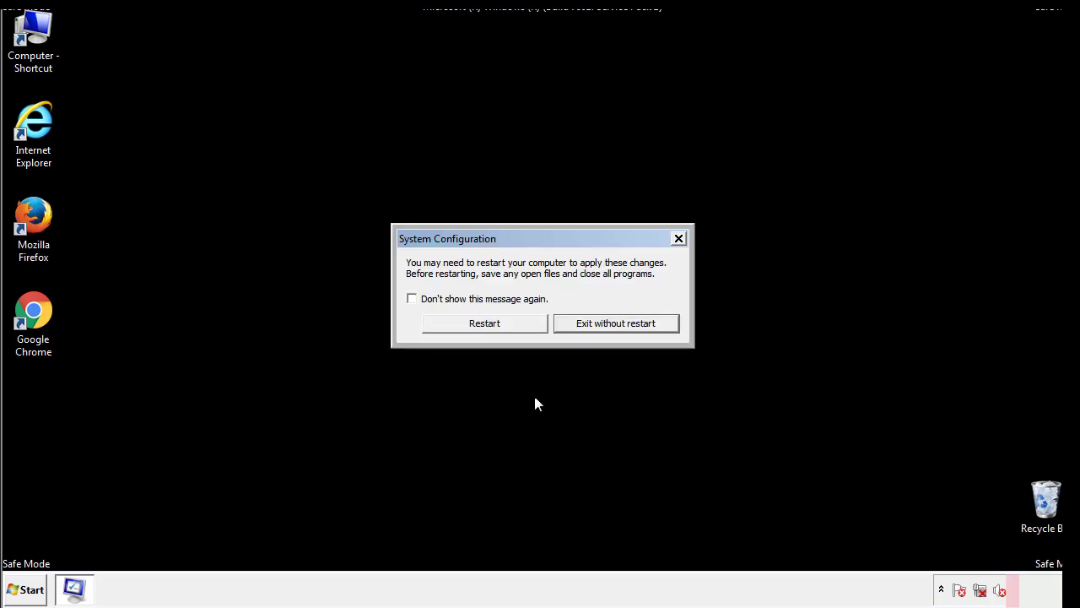
left_click(499, 328)
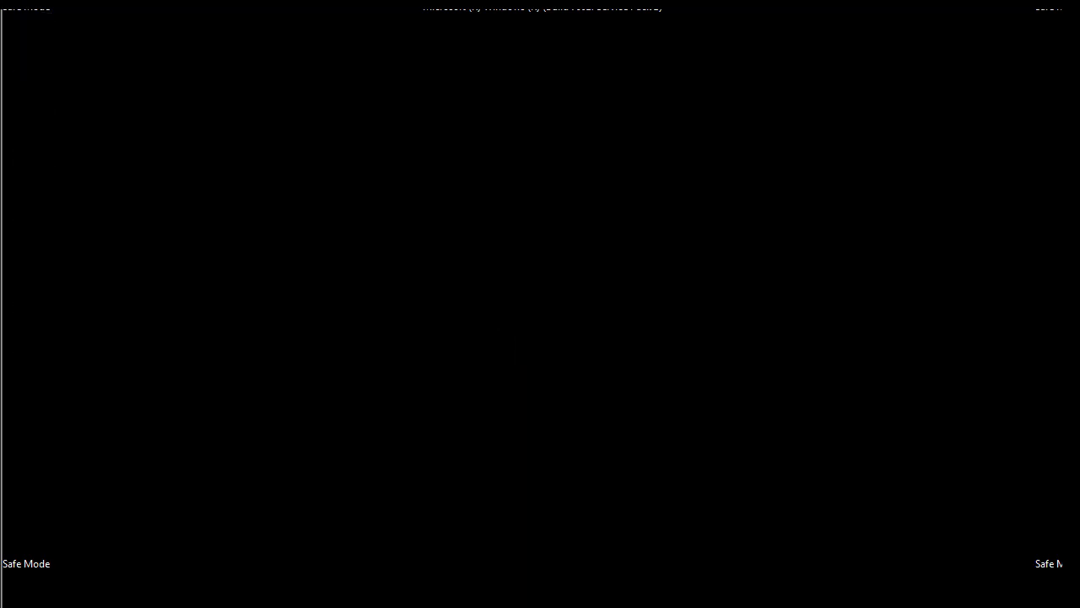